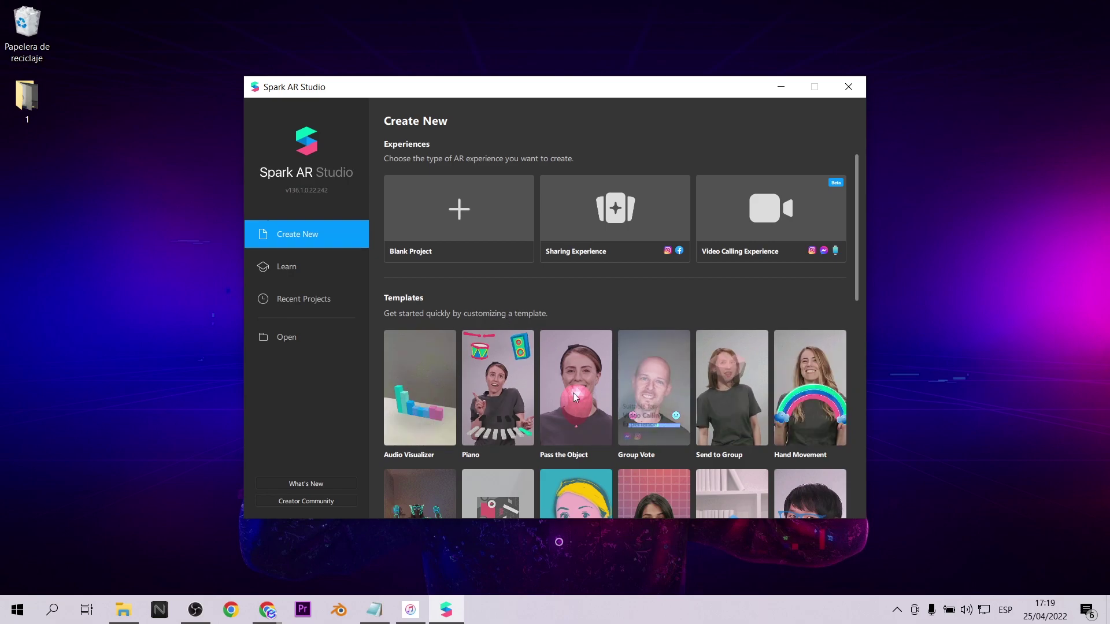
- Create a new Sharing Experience project and maximize its window
scroll(428, 431, down, 3)
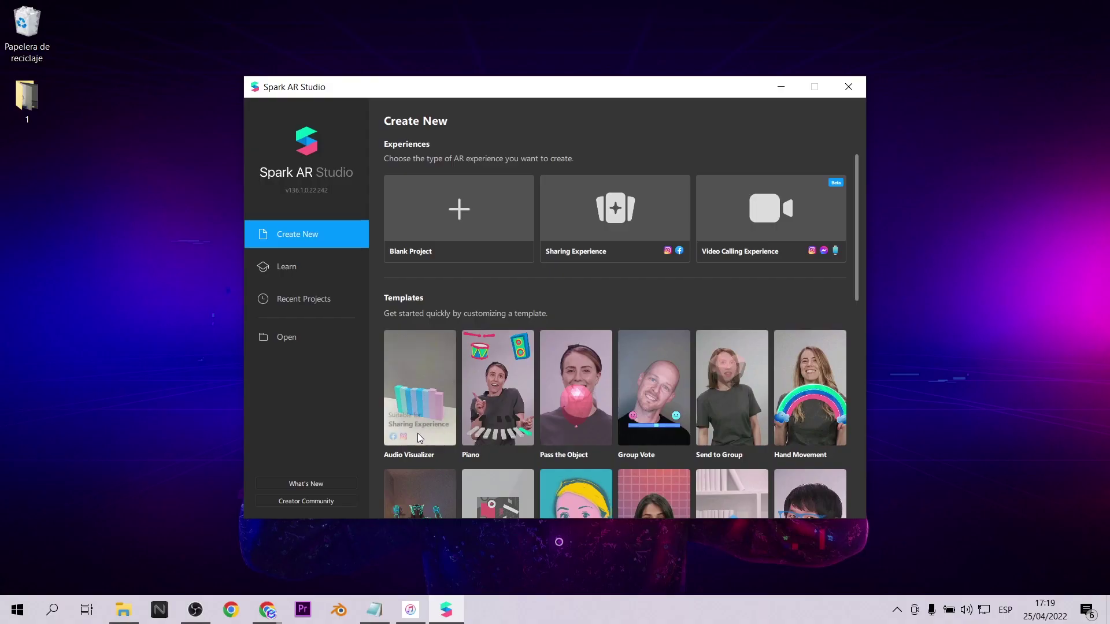
scroll(417, 433, down, 3)
scroll(426, 428, up, 2)
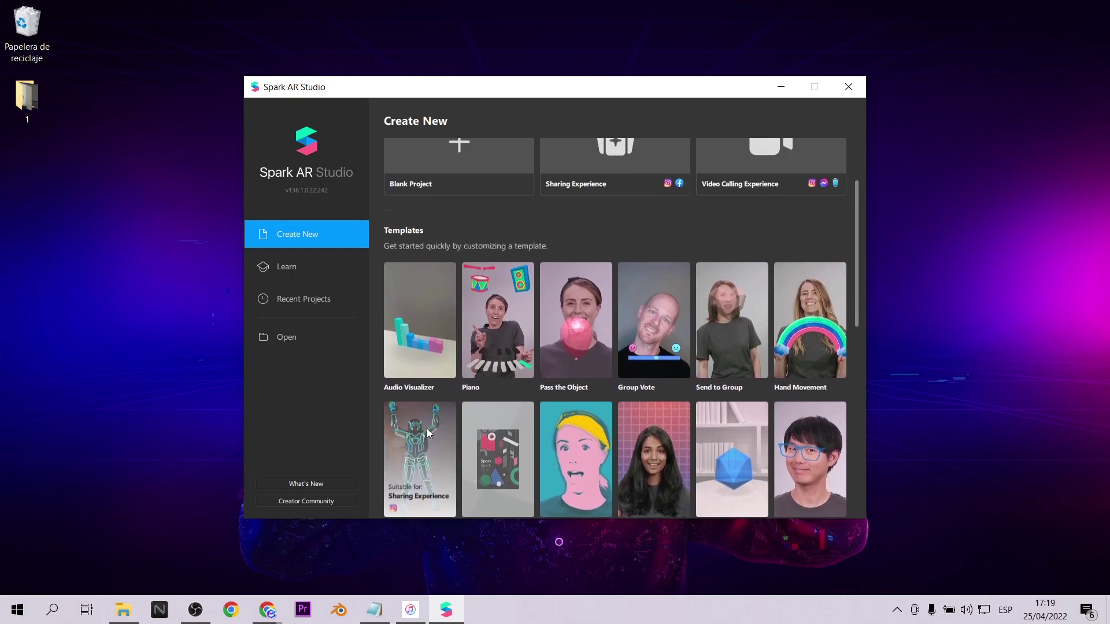
scroll(427, 429, up, 2)
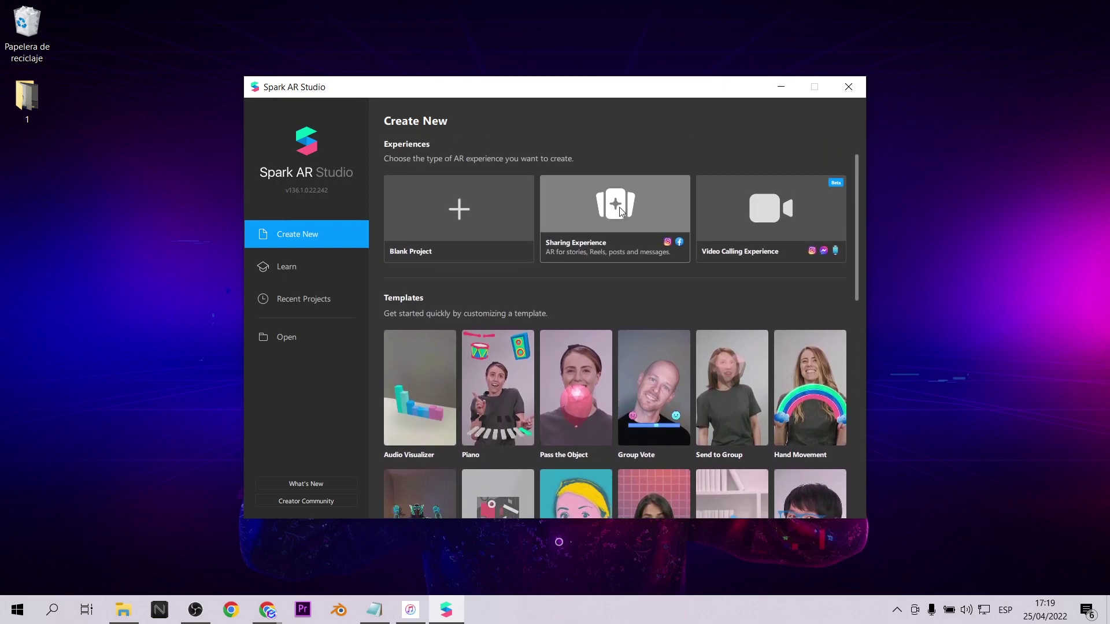
click(620, 211)
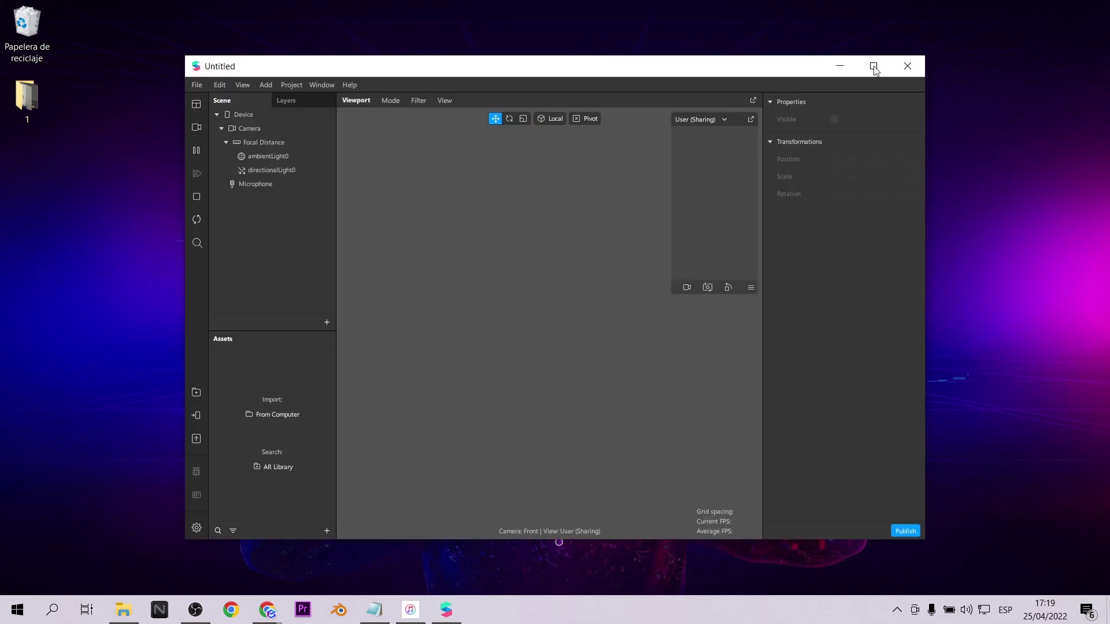
click(873, 65)
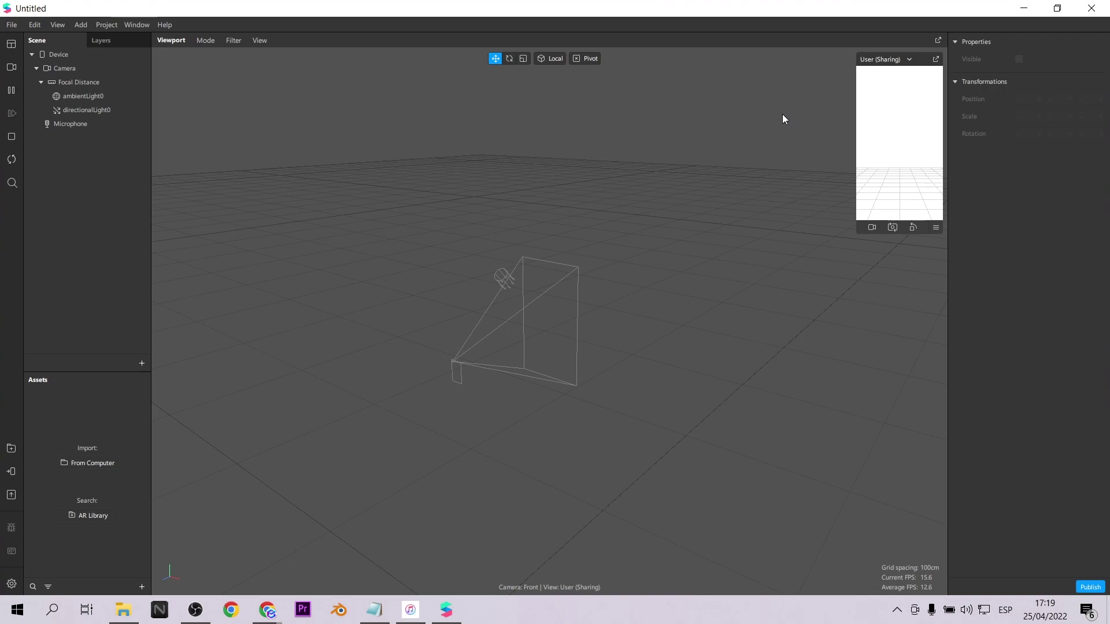
- Add a camera depth extraction texture to the scene's Camera
click(58, 54)
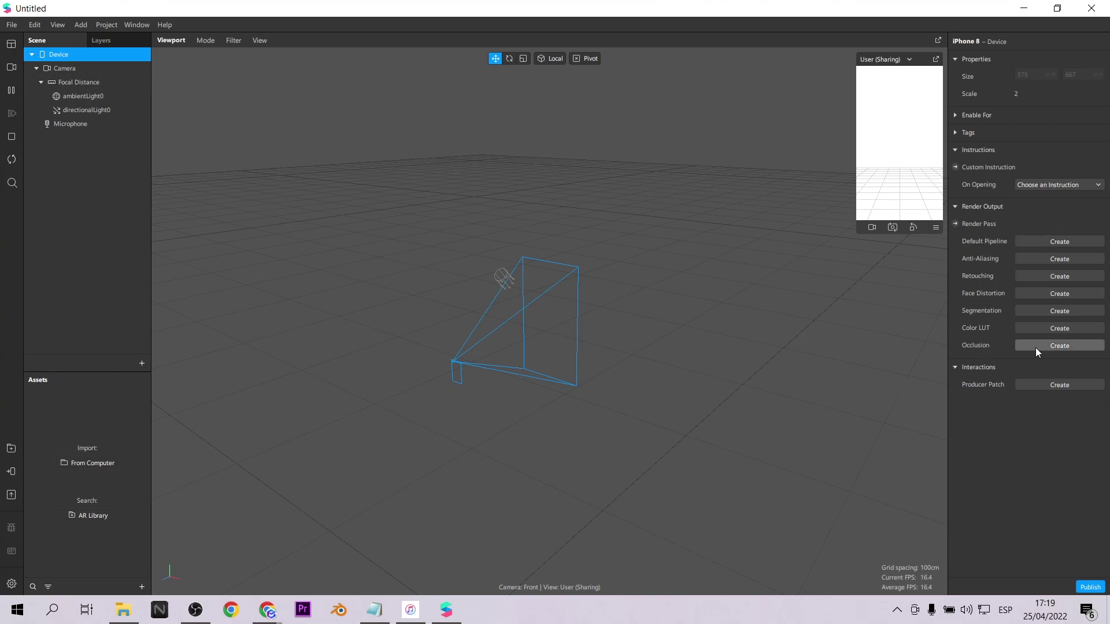
click(30, 68)
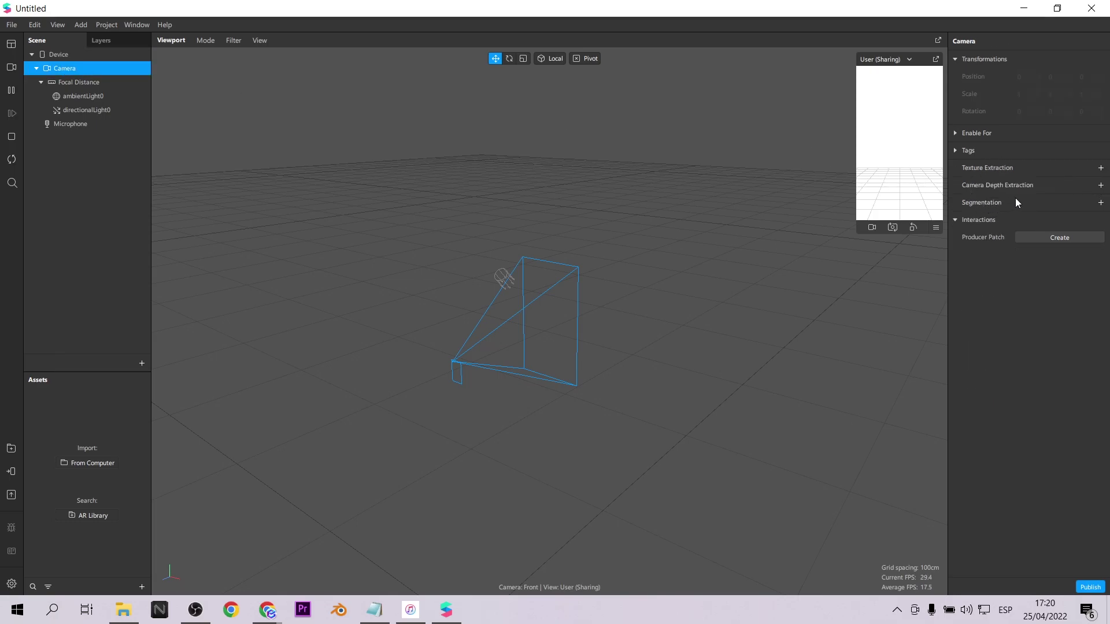
click(1100, 186)
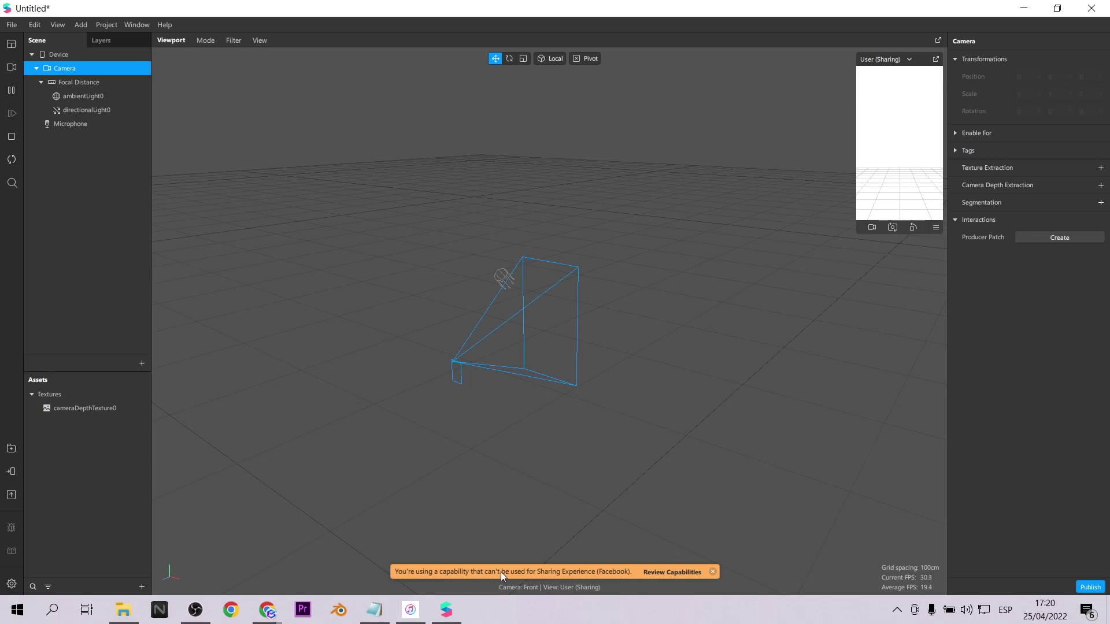
- Review the project's capabilities and exclude Facebook from its Sharing Experience platforms
click(688, 570)
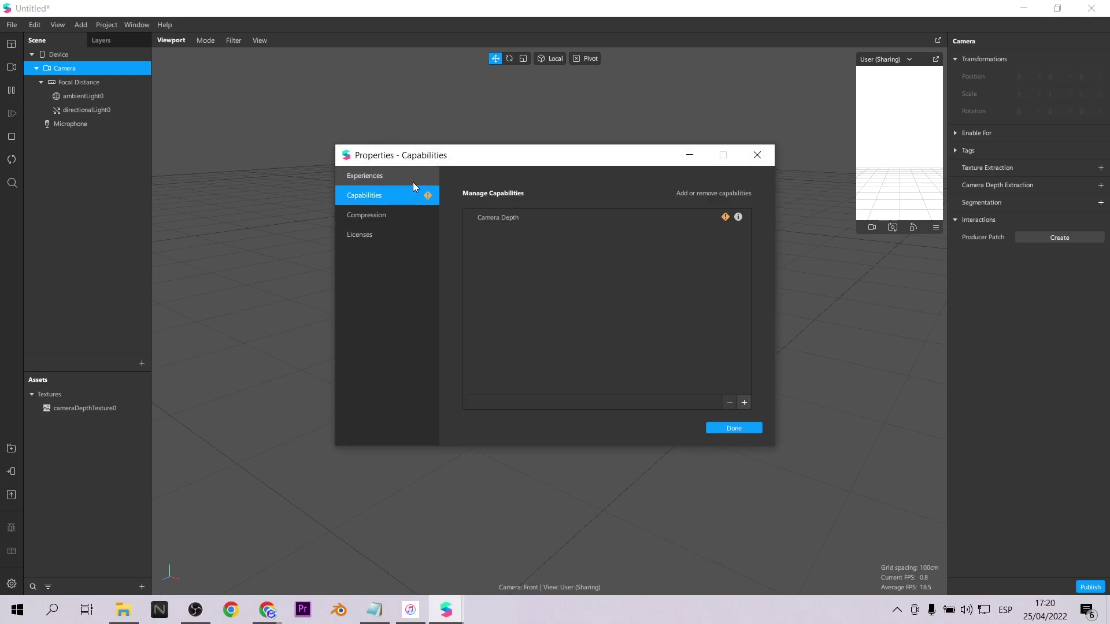
click(388, 181)
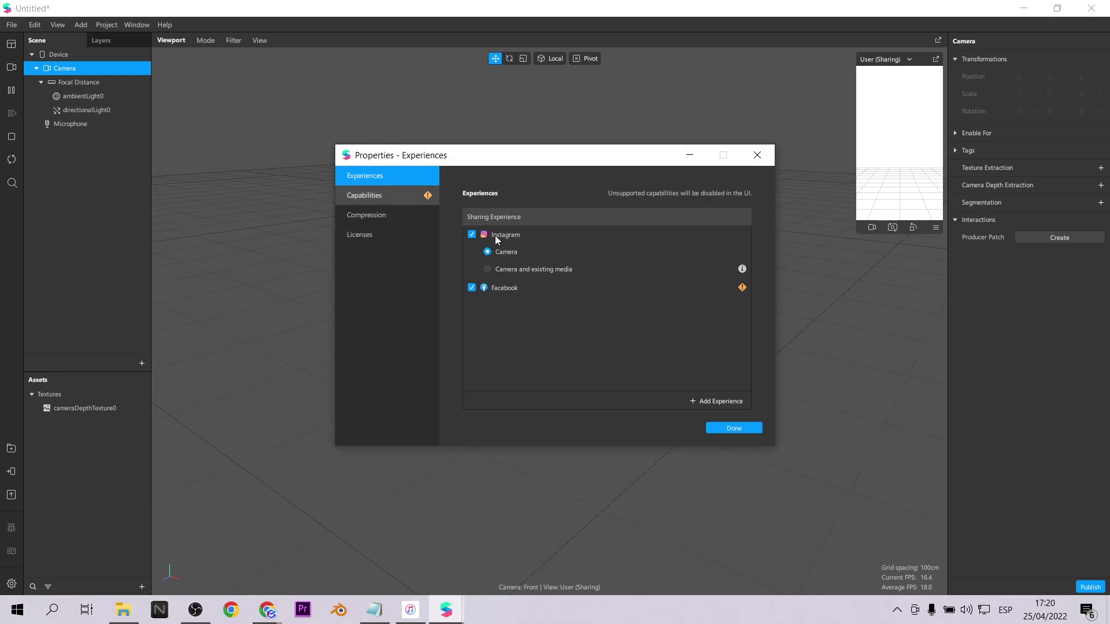
click(470, 288)
click(742, 431)
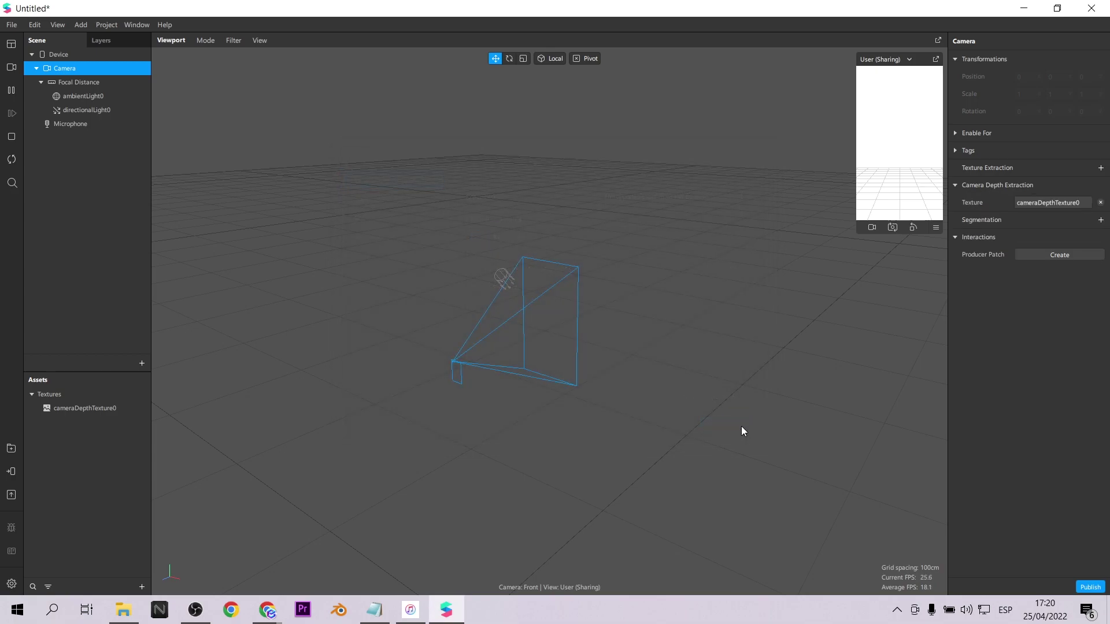
- Show the Patch Editor and add cameraDepthTexture0 to it as a patch
click(56, 25)
click(68, 42)
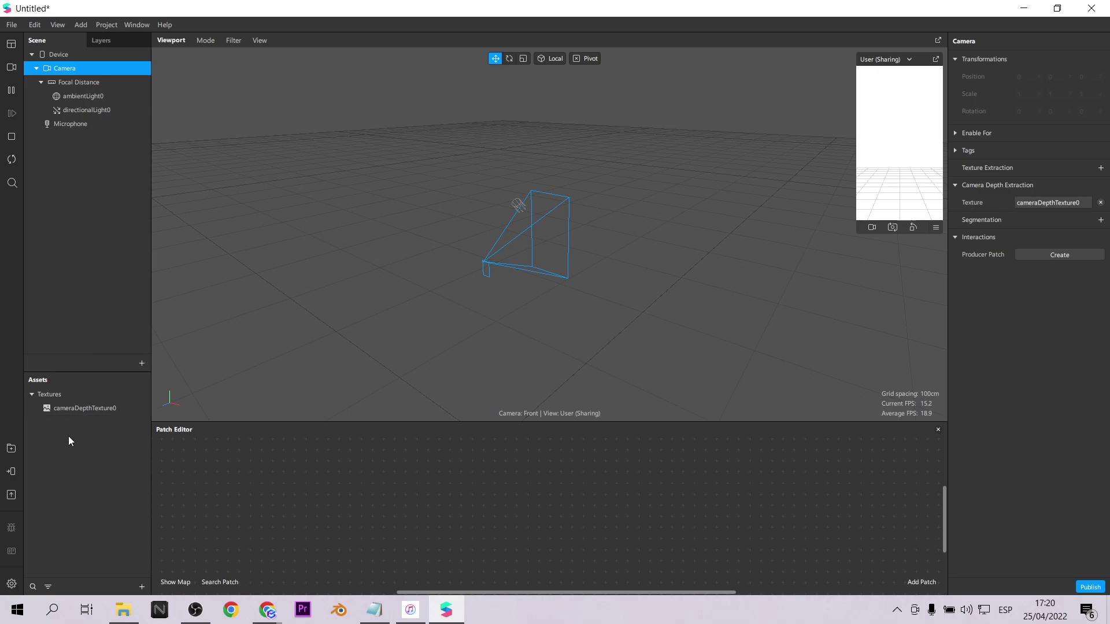
drag(72, 407, 302, 476)
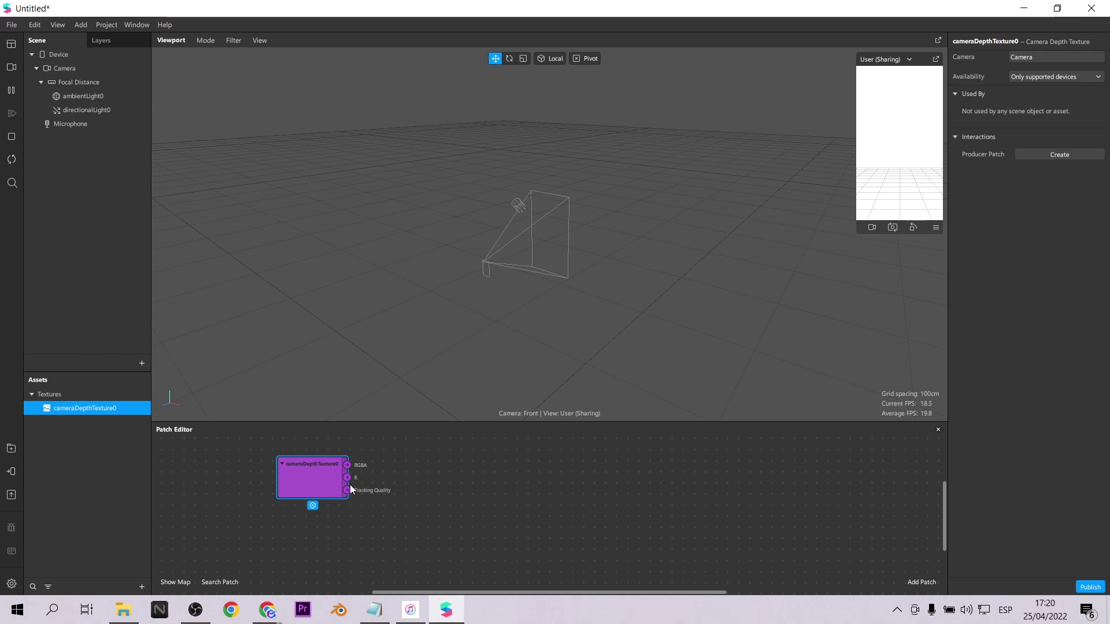
scroll(350, 489, up, 2)
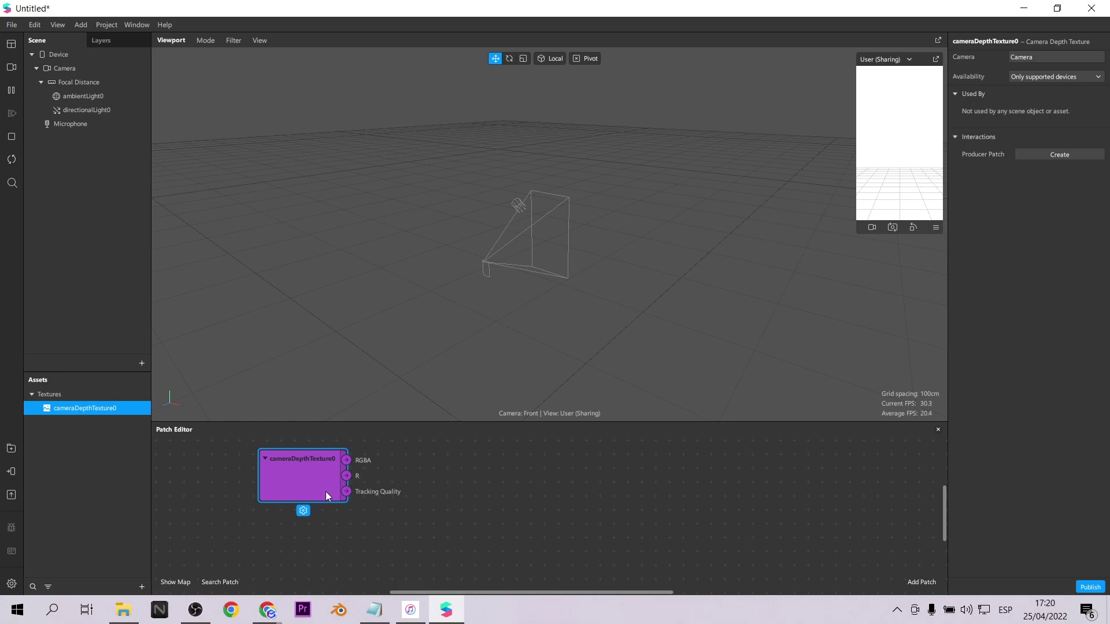
- Insert a 2D rectangle into the scene and make it fill the full width and height
click(142, 363)
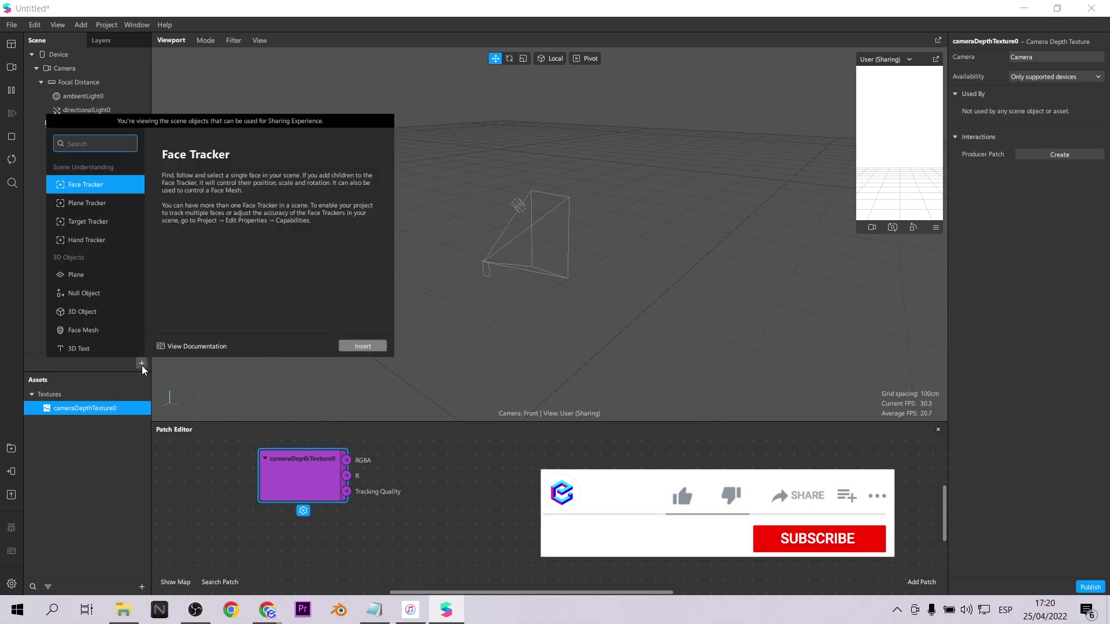
scroll(88, 273, down, 3)
click(96, 276)
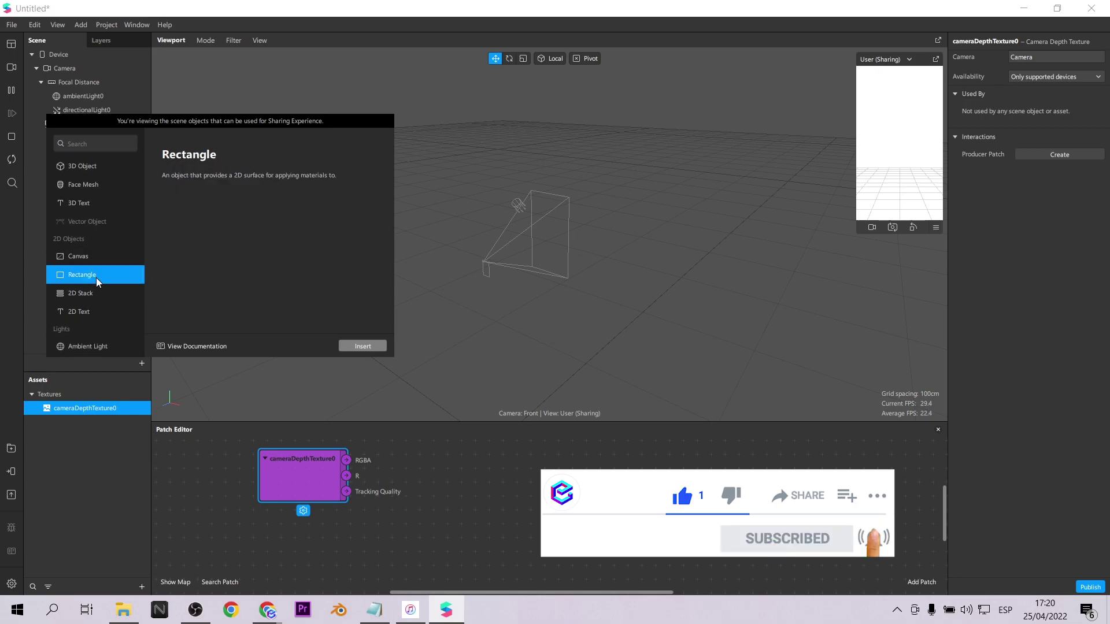
click(362, 346)
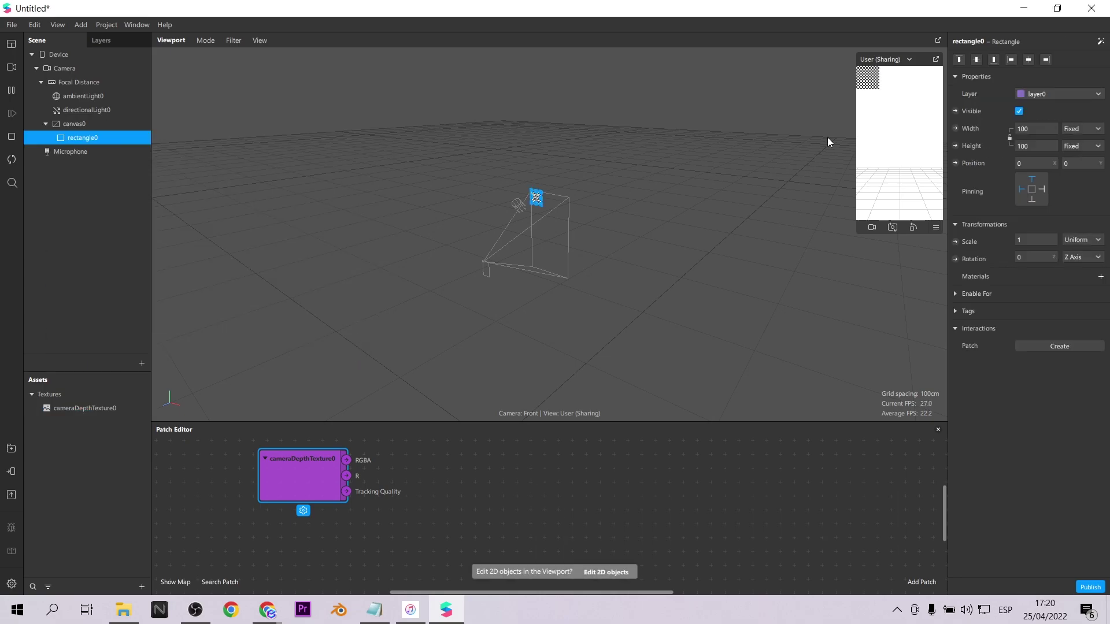
click(1035, 145)
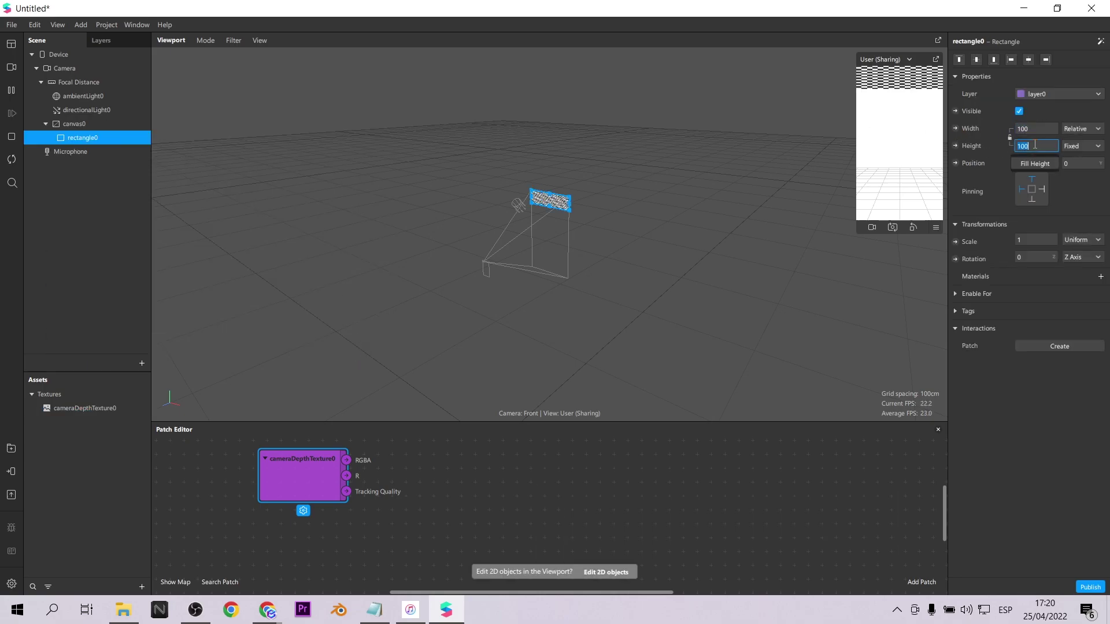
click(1036, 164)
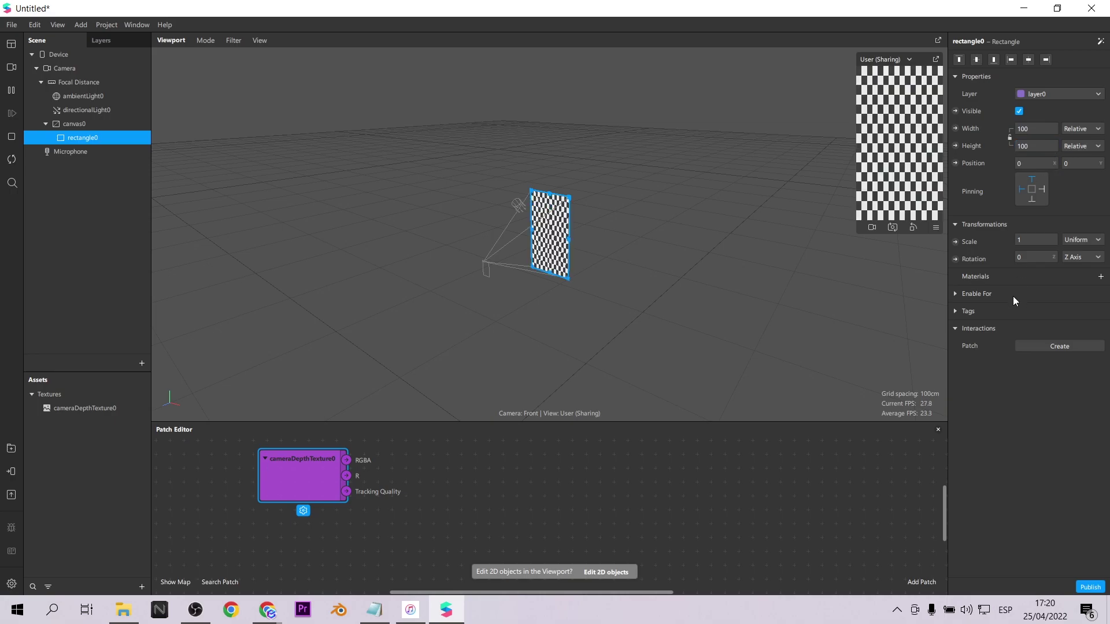
- Add a new material to the rectangle and set its shader type to Flat
click(1100, 277)
click(59, 438)
click(1036, 60)
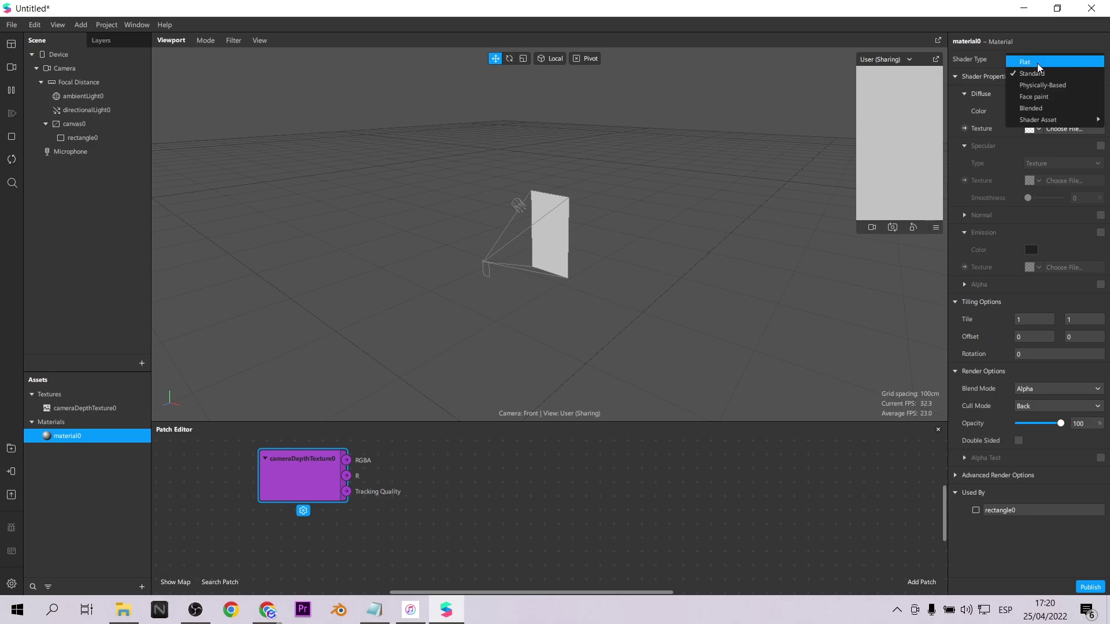
click(1039, 63)
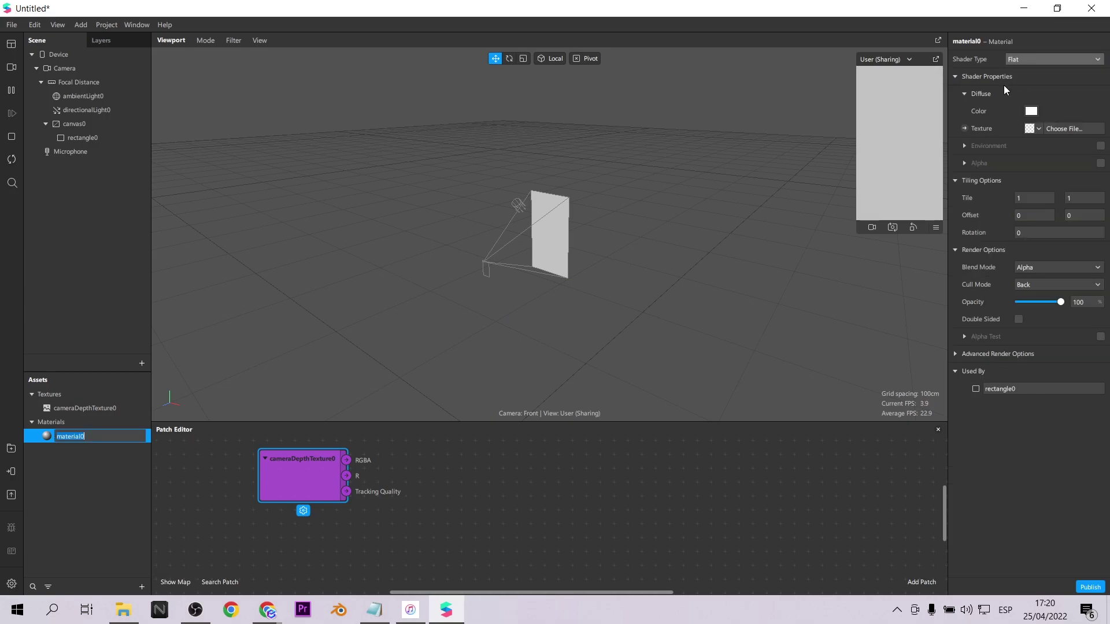
- Create a patch for the material's diffuse texture and connect the depth texture's RGBA output to it
click(965, 128)
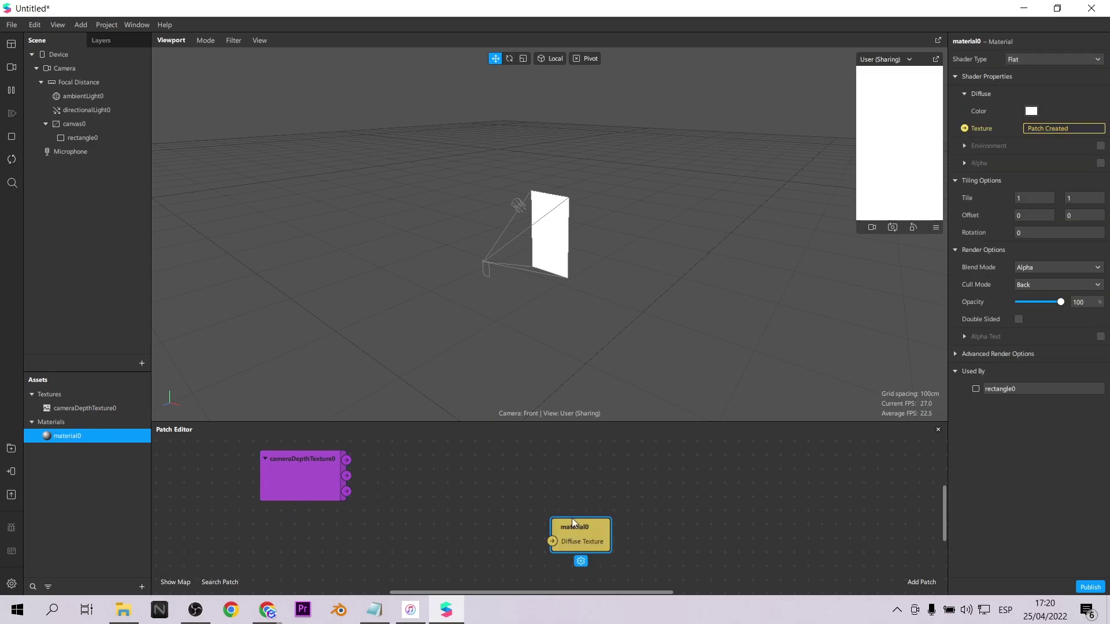
drag(572, 522, 557, 466)
drag(346, 460, 588, 456)
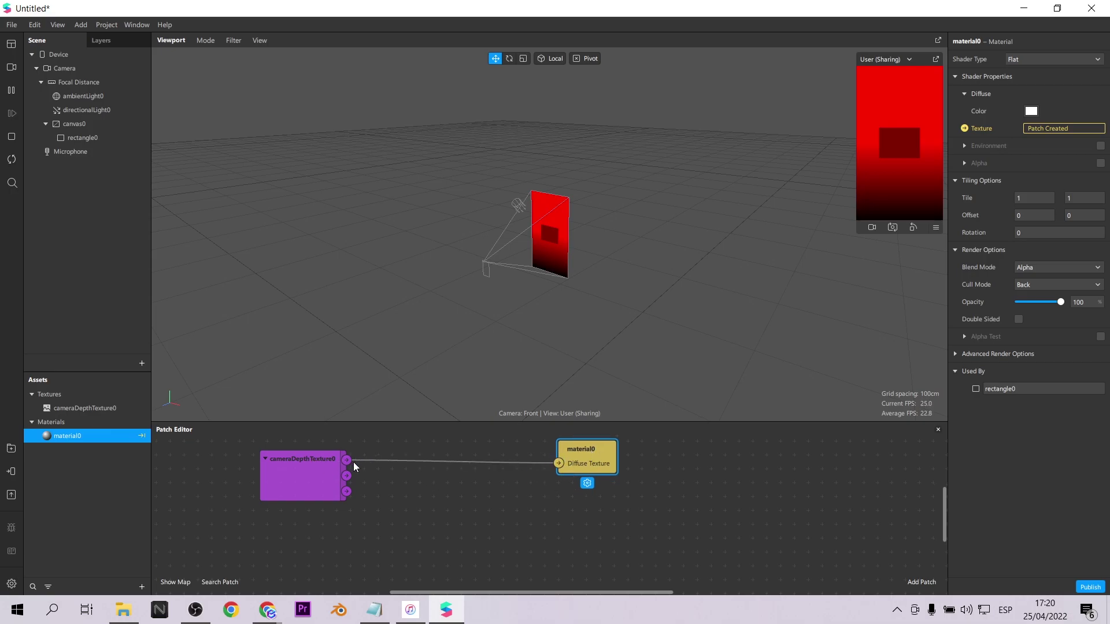
- Try feeding the material's diffuse texture from the depth texture's R output instead of RGBA
click(532, 463)
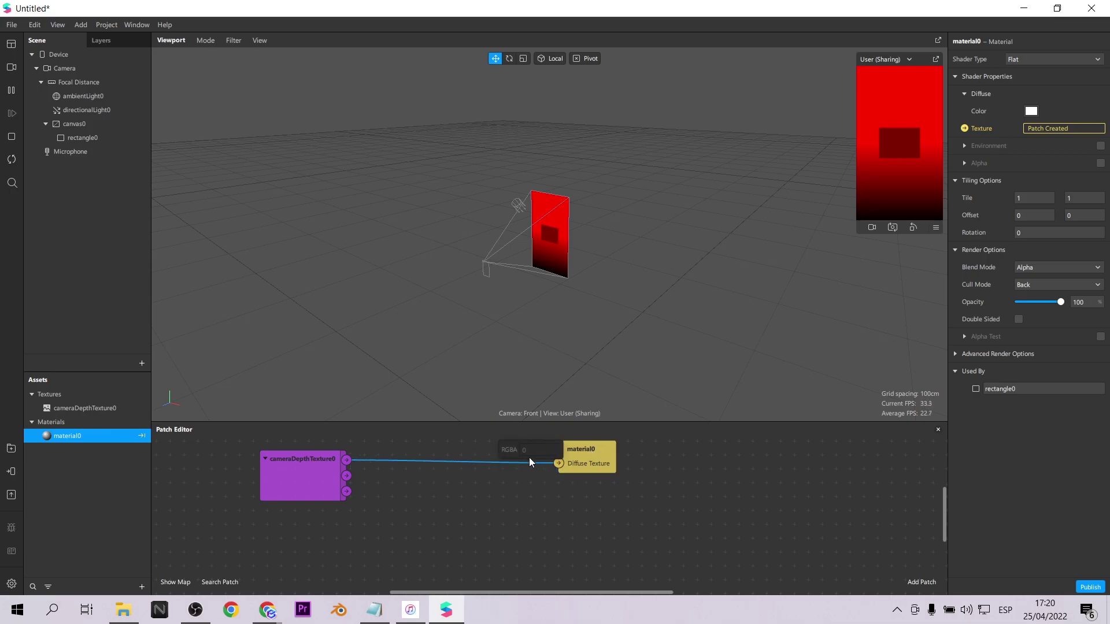
key(Delete)
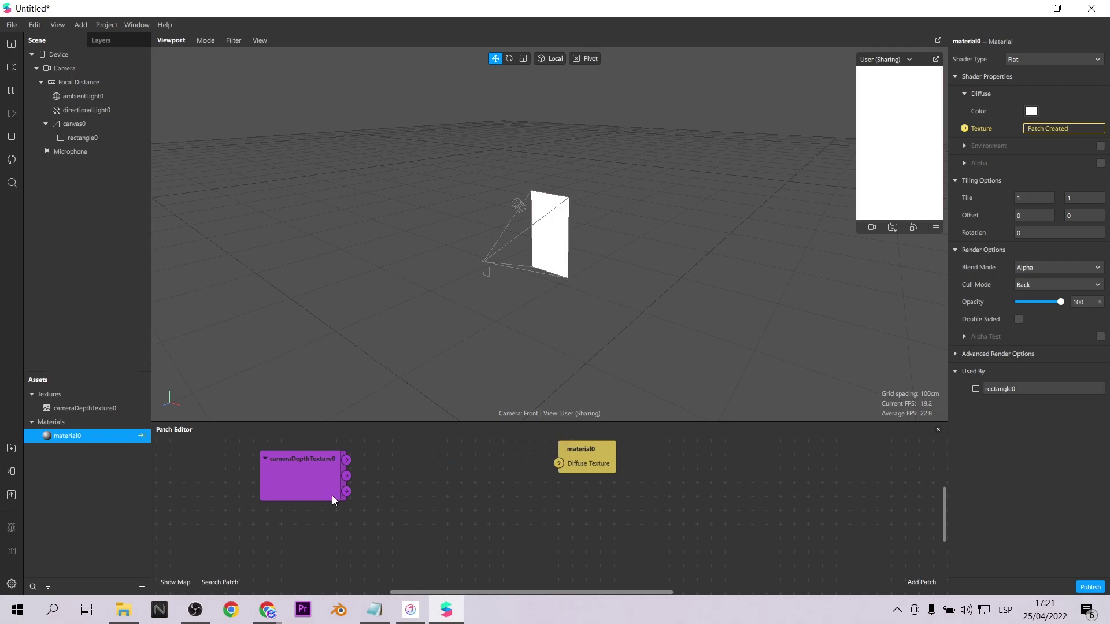
drag(347, 476, 589, 468)
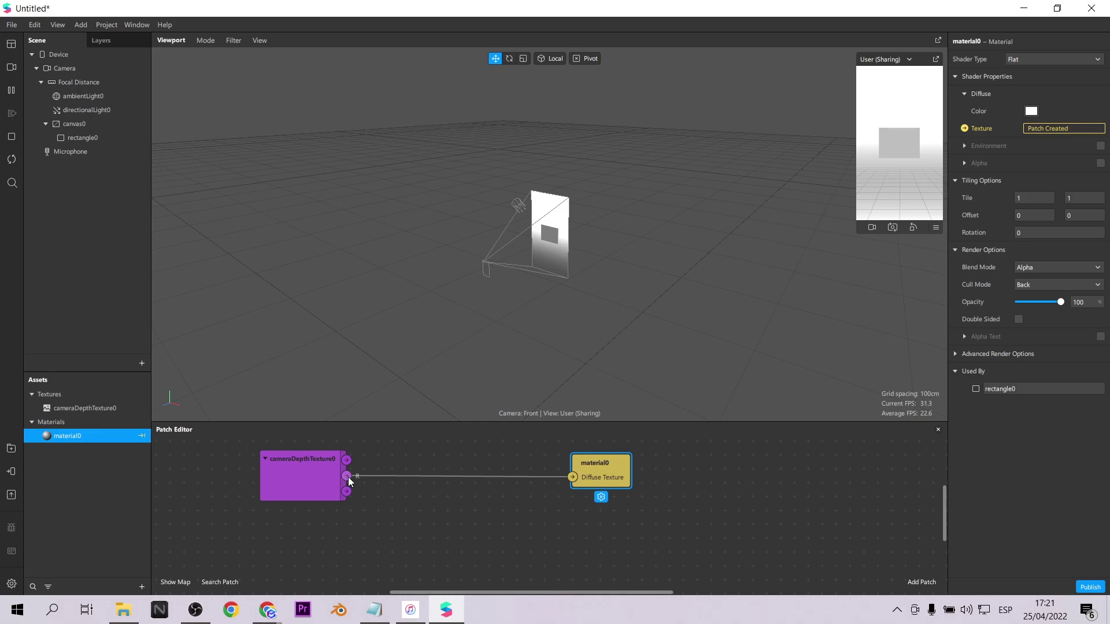
click(405, 475)
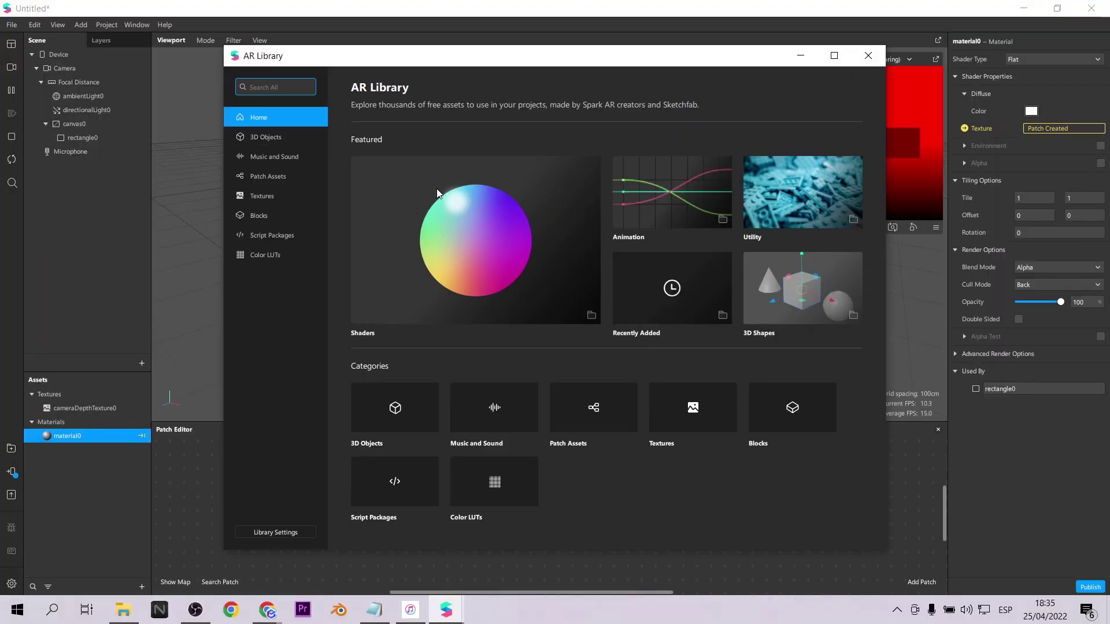
- Import the Tritone Color shader from the Shaders collection of the AR Library and close the library
click(283, 88)
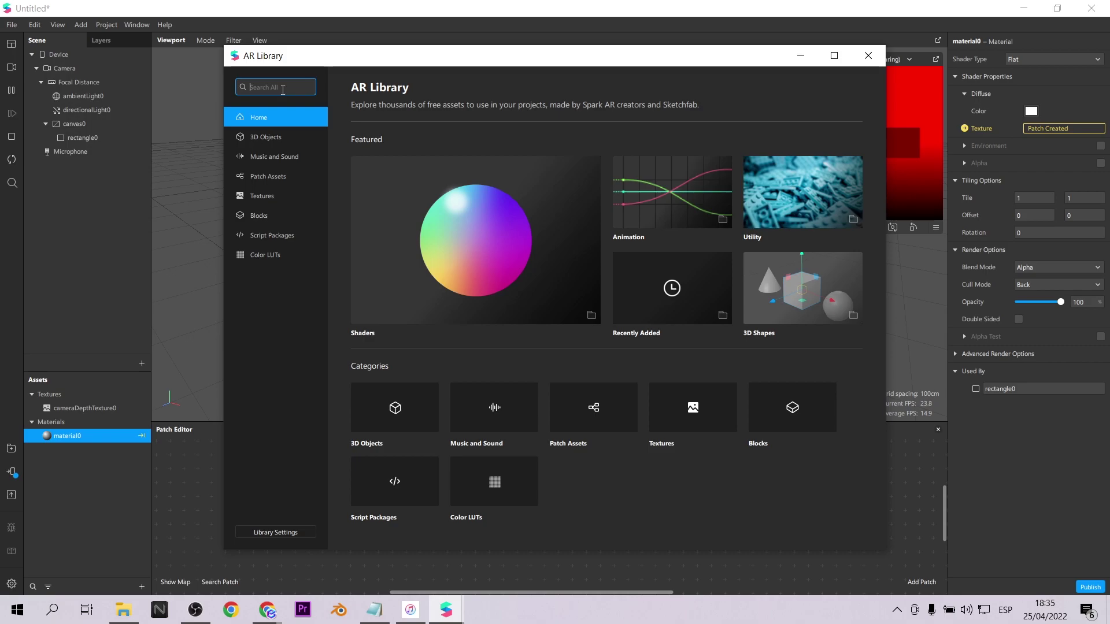
click(445, 211)
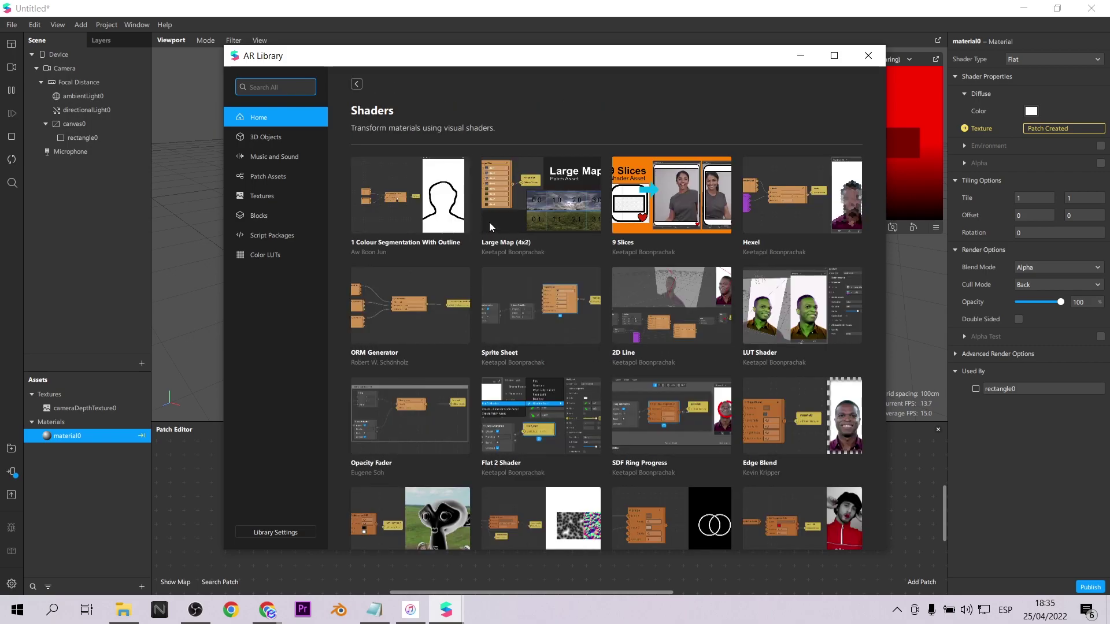
scroll(643, 316, down, 5)
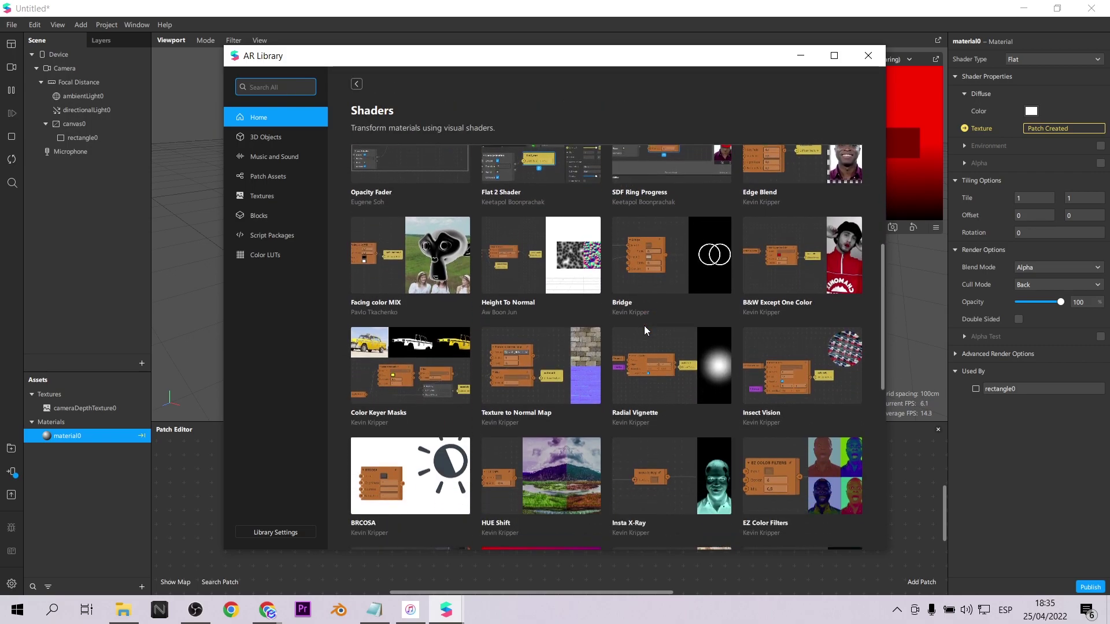
scroll(644, 324, down, 8)
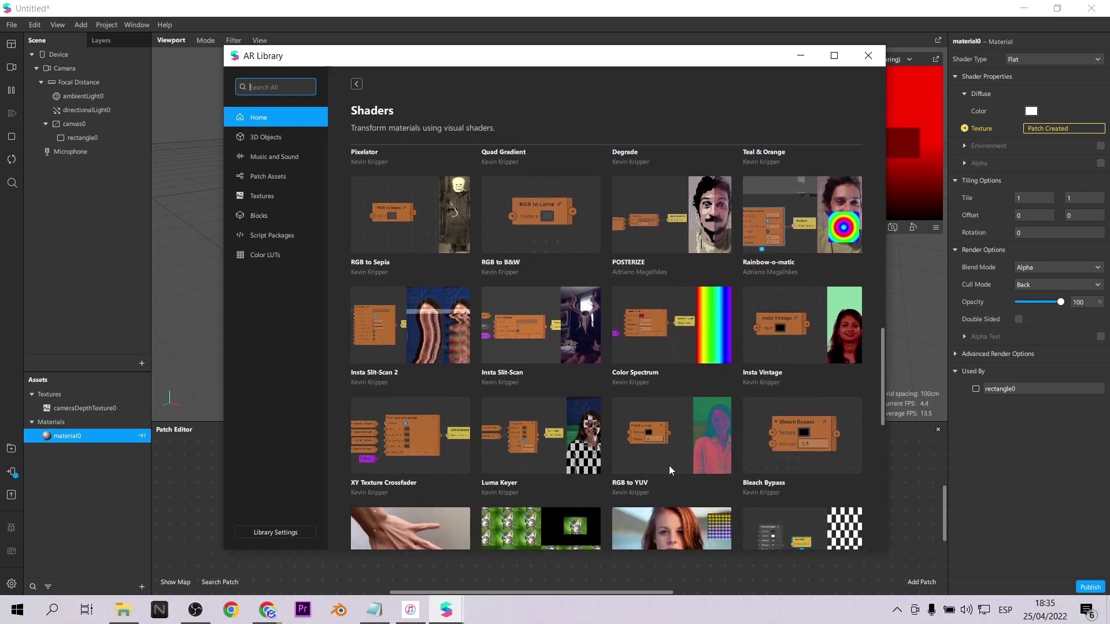
scroll(637, 467, down, 7)
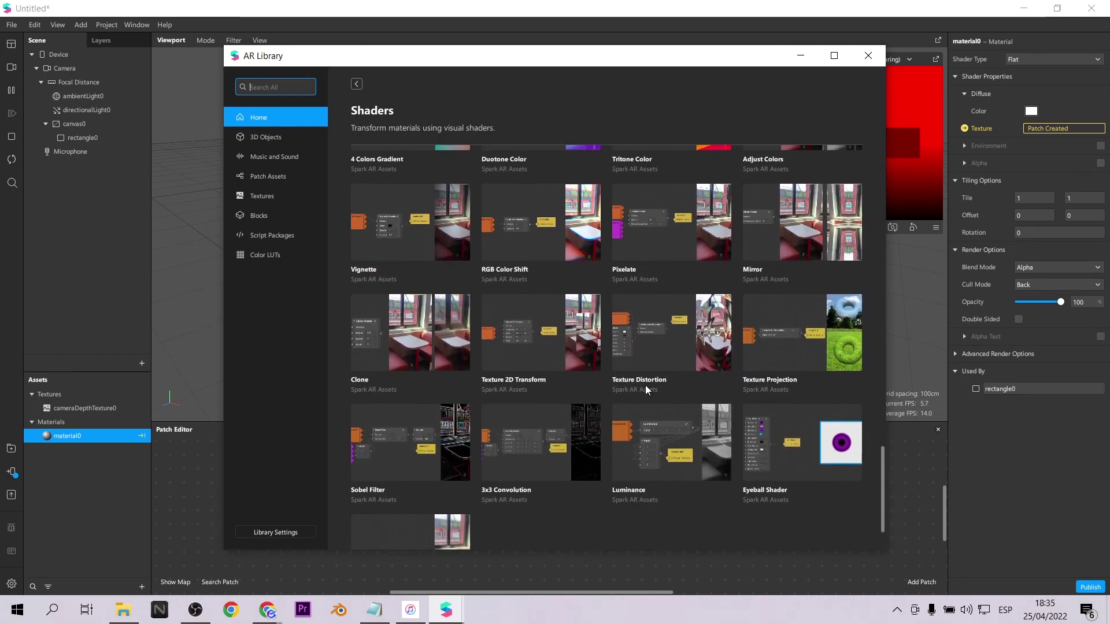
scroll(647, 393, up, 2)
click(664, 252)
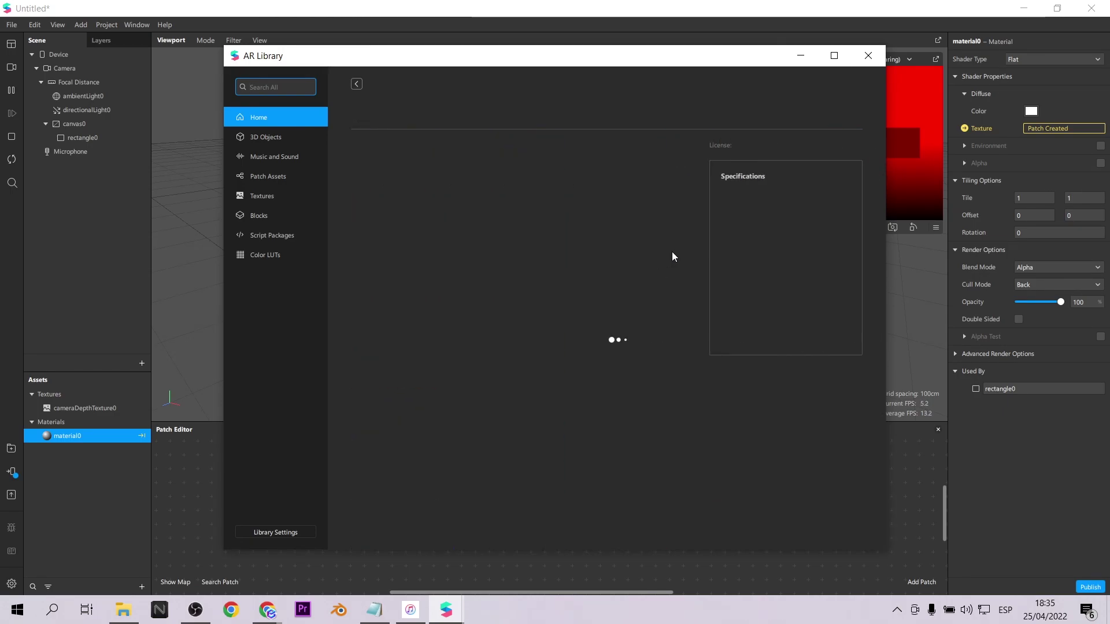
click(809, 111)
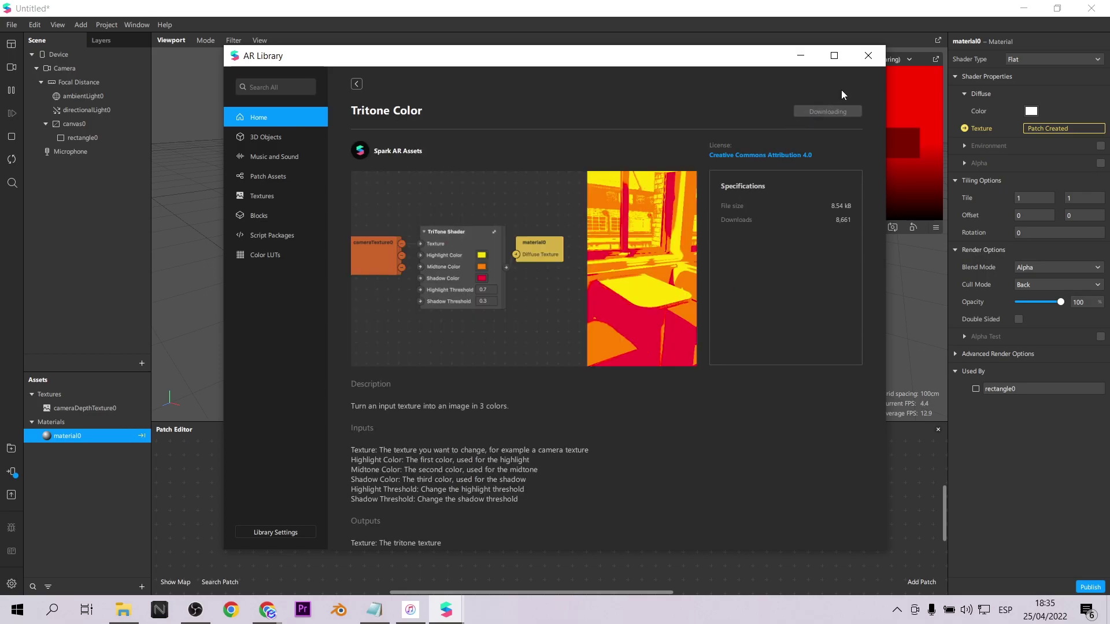
click(869, 62)
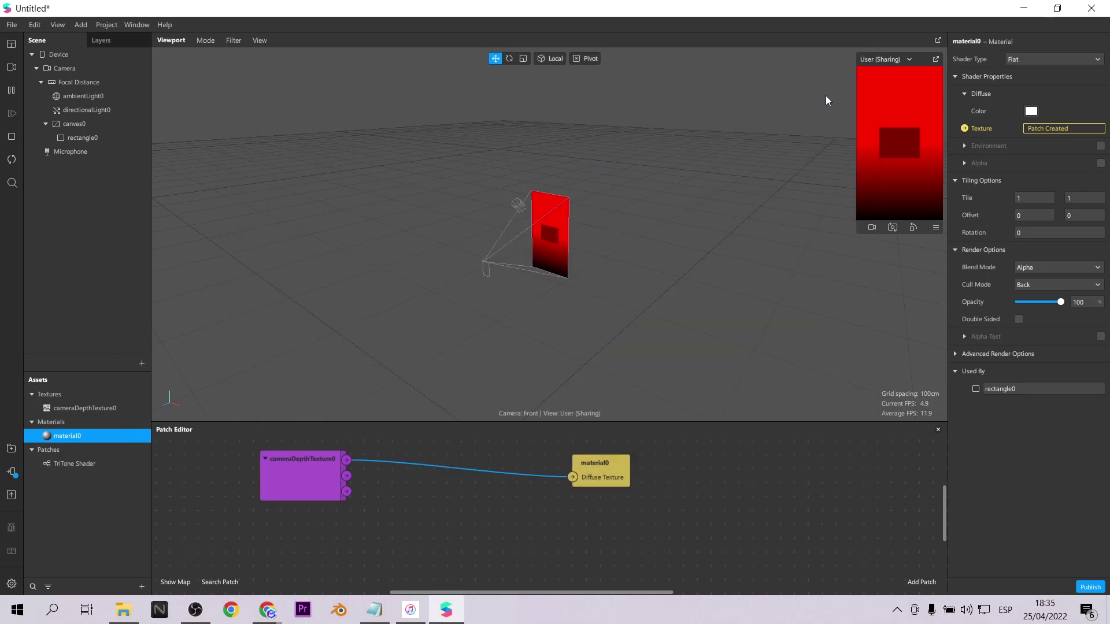
- Insert the TriTone Shader patch between the depth texture's RGBA output and the material's diffuse texture, wiring its Texture input and Output
drag(67, 464, 457, 516)
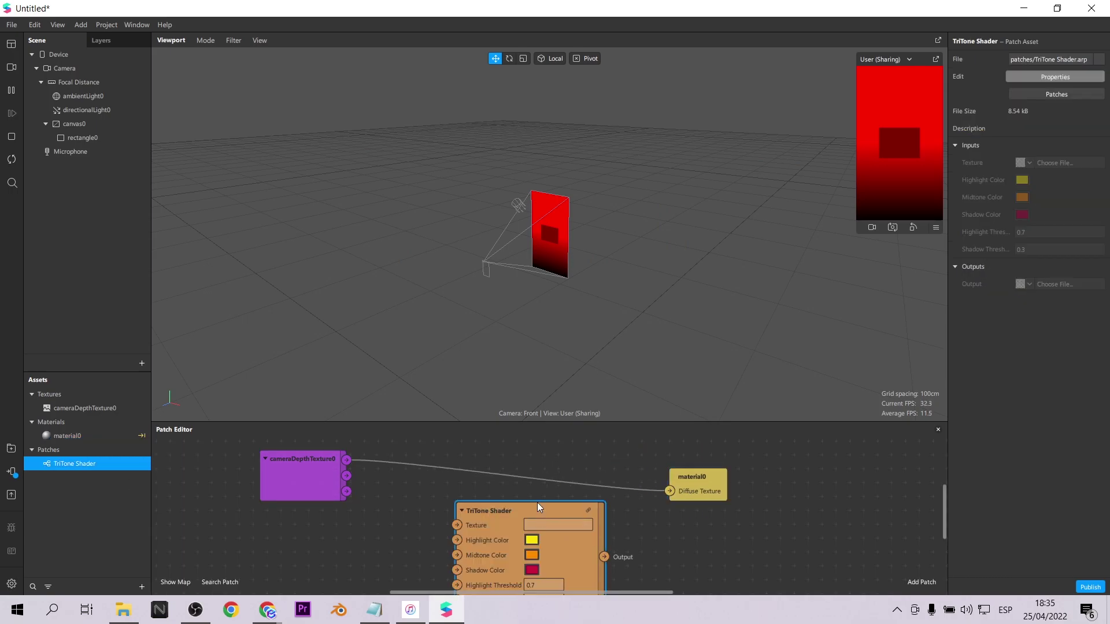
drag(537, 507, 528, 460)
drag(347, 460, 444, 474)
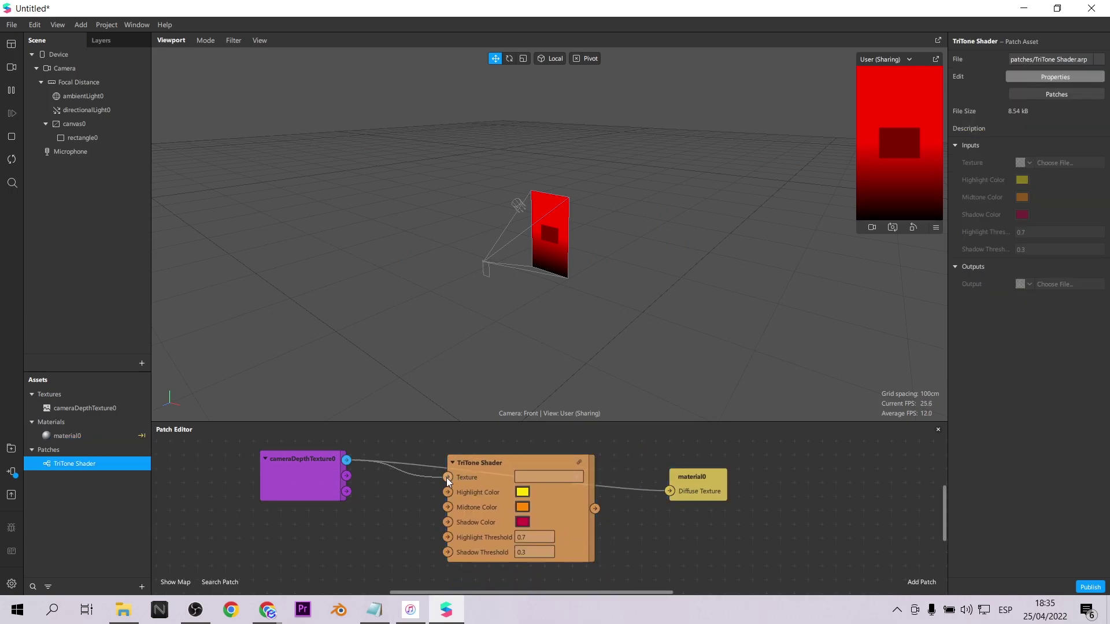
drag(593, 509, 669, 491)
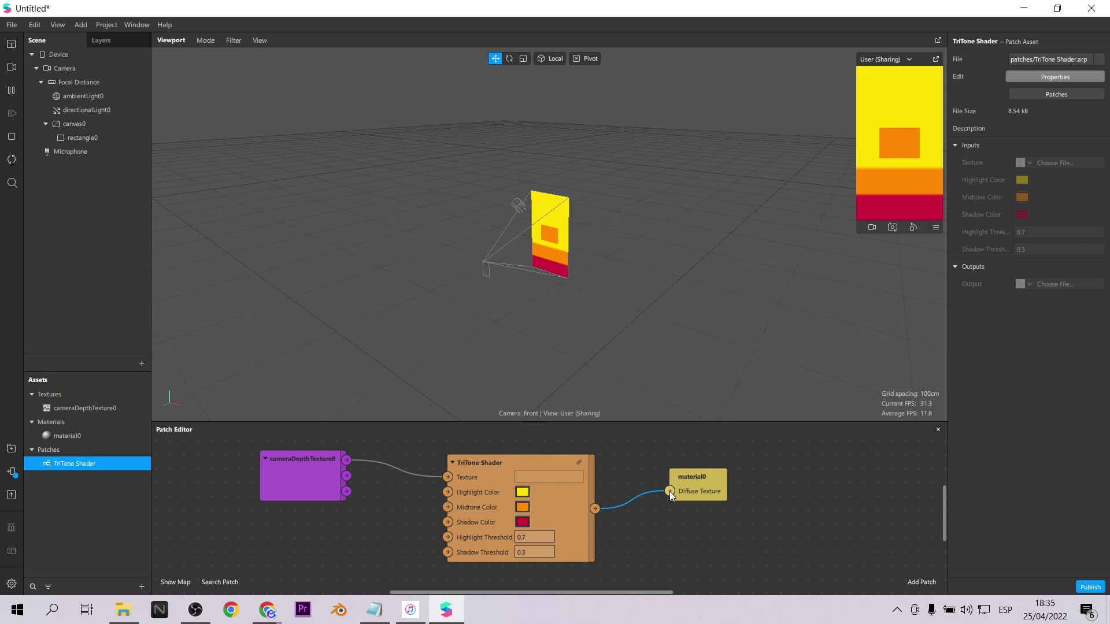
- Set the TriTone Shader's highlight colour to #ff007f, midtone colour to #5500ff and shadow colour to #ffff7f
click(522, 493)
click(433, 246)
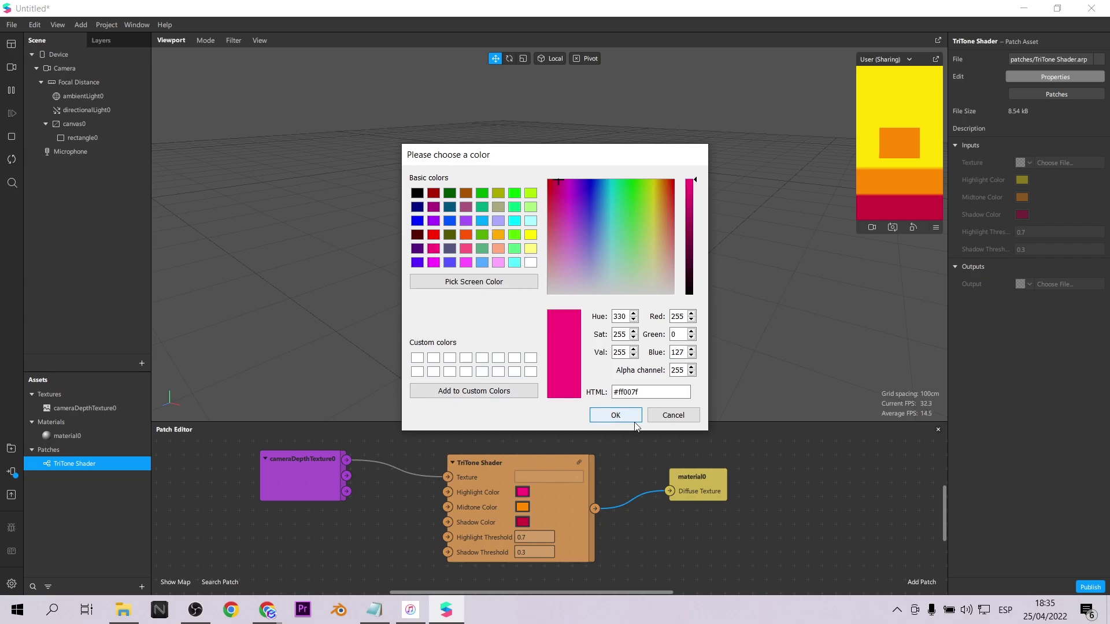
click(615, 415)
click(522, 508)
click(421, 263)
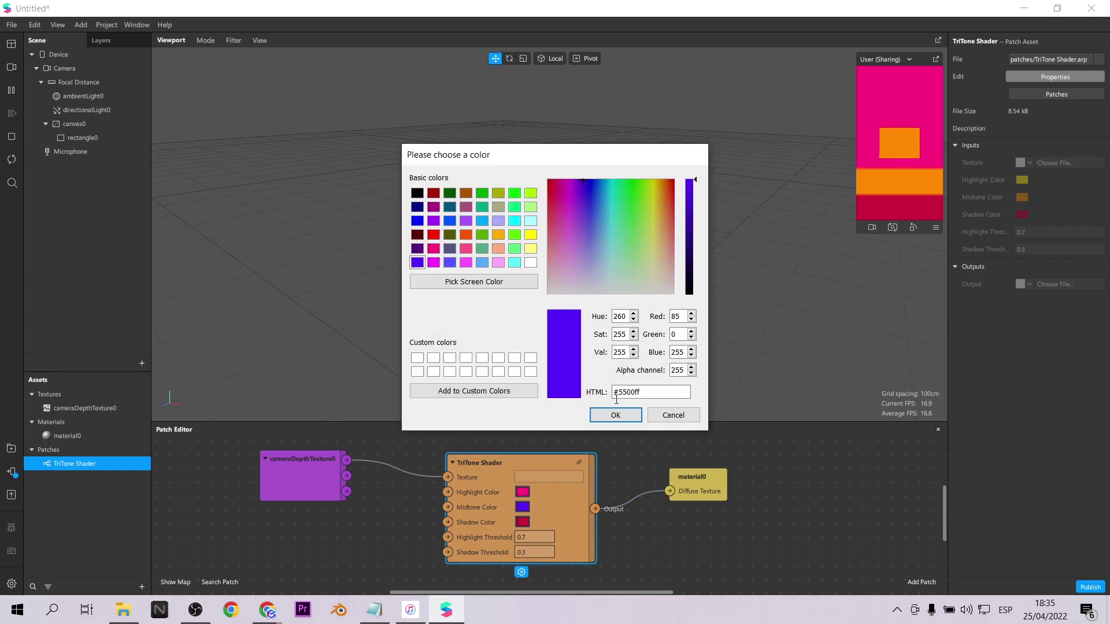
click(612, 410)
click(523, 523)
click(652, 235)
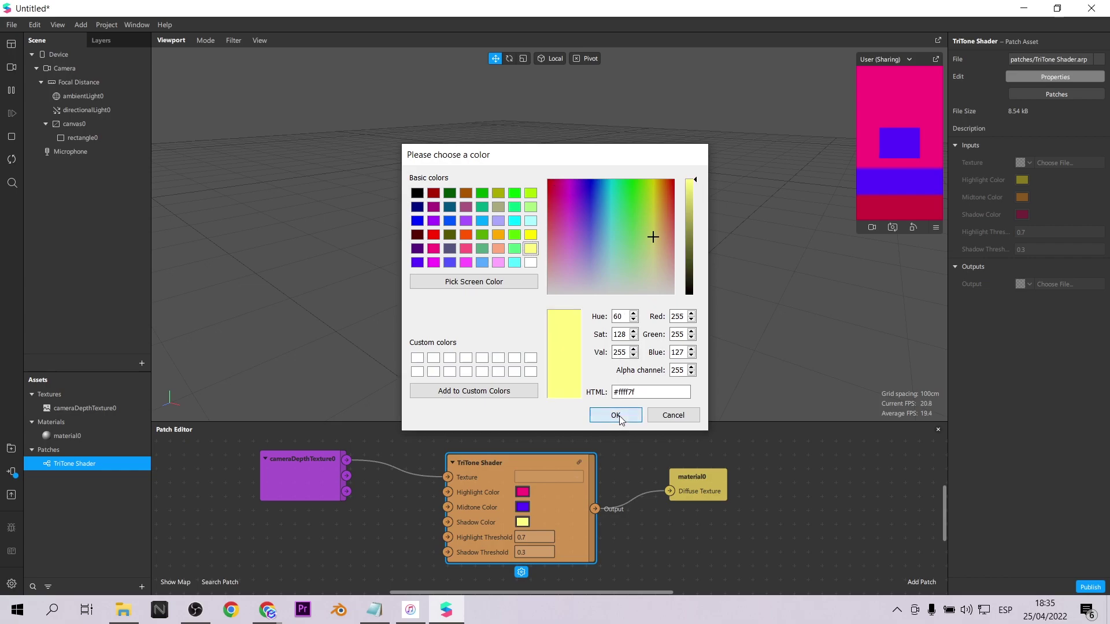
click(614, 414)
- Lower the opacity of the rectangle's material to 66%
click(75, 141)
click(977, 362)
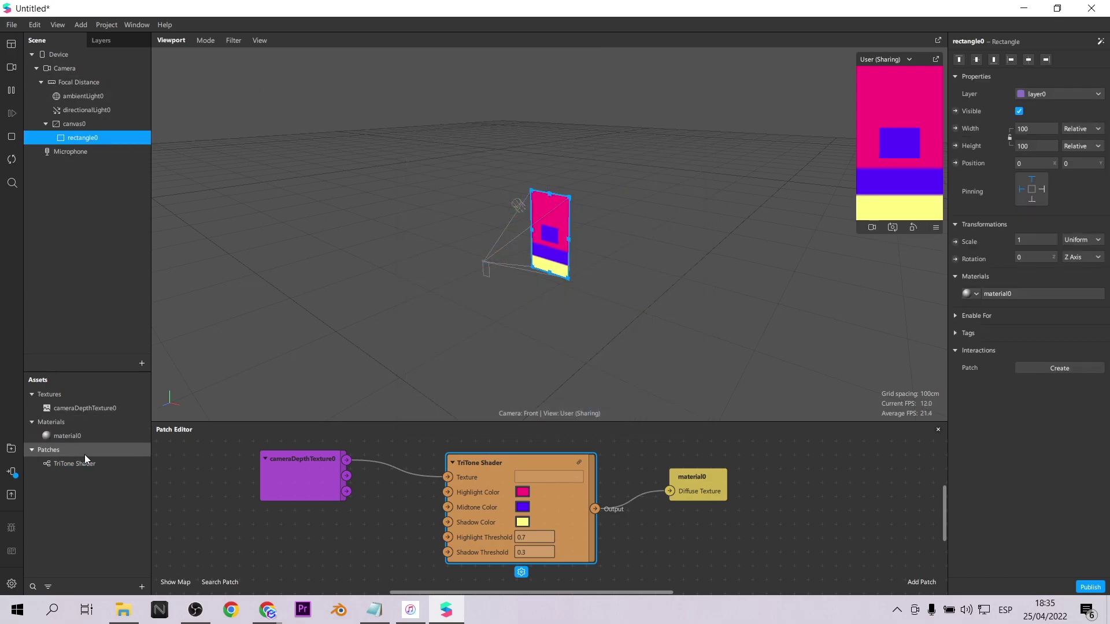
drag(1052, 302, 1046, 299)
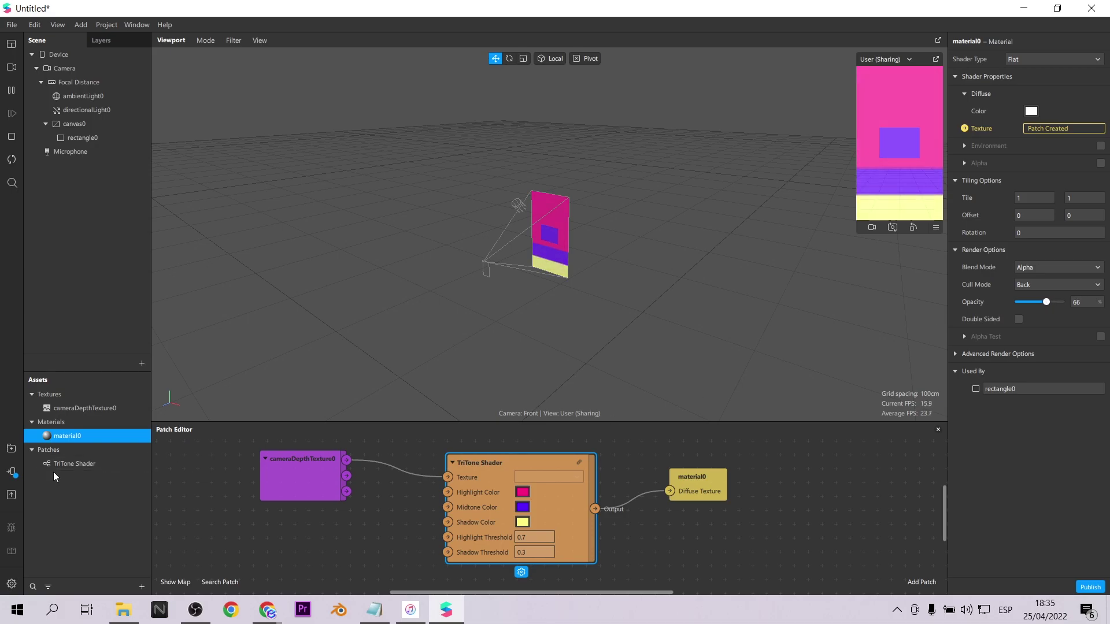
click(11, 474)
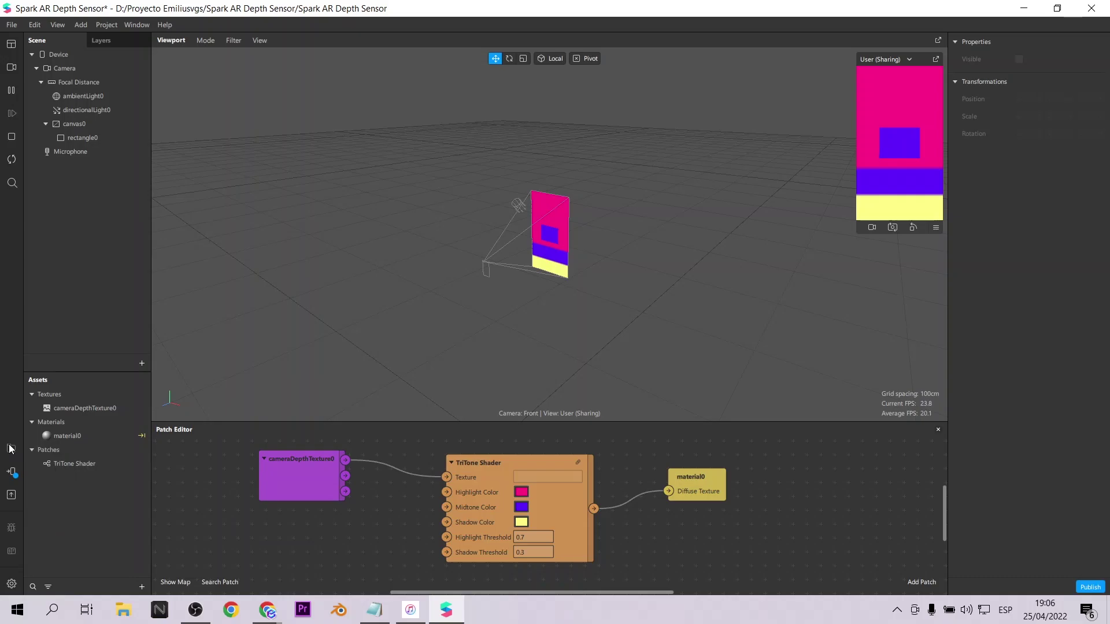
- Import the Microscope texture from the Textures section of the AR Library and close the library
click(10, 449)
click(258, 197)
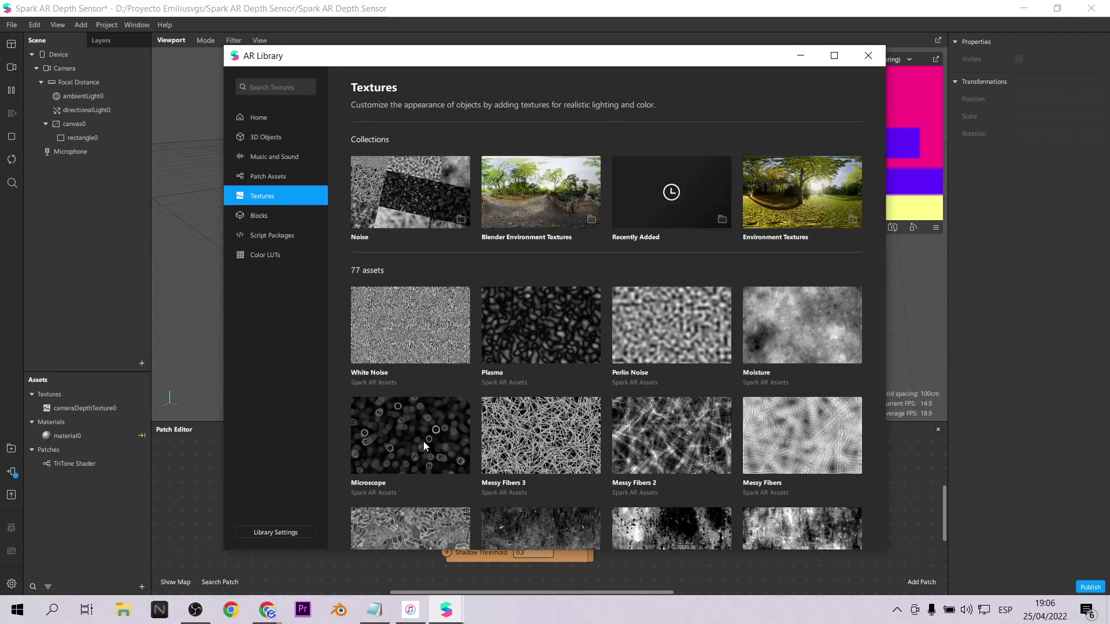
click(423, 445)
click(825, 112)
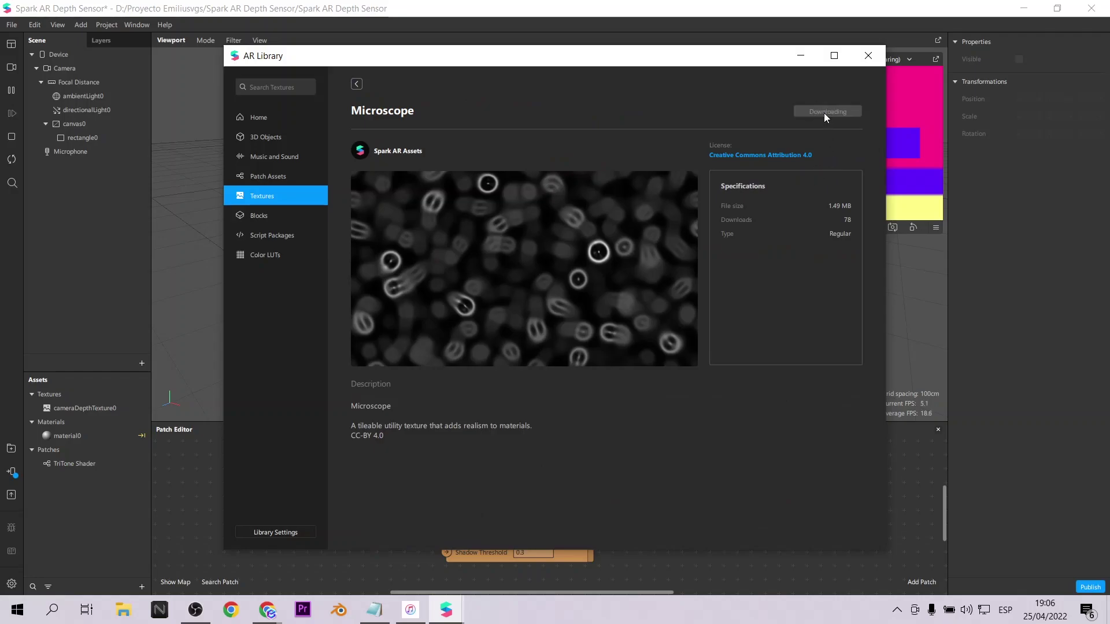
click(859, 59)
- Set the Microscope View texture's compression to None for iOS, Android and Older Android
click(77, 422)
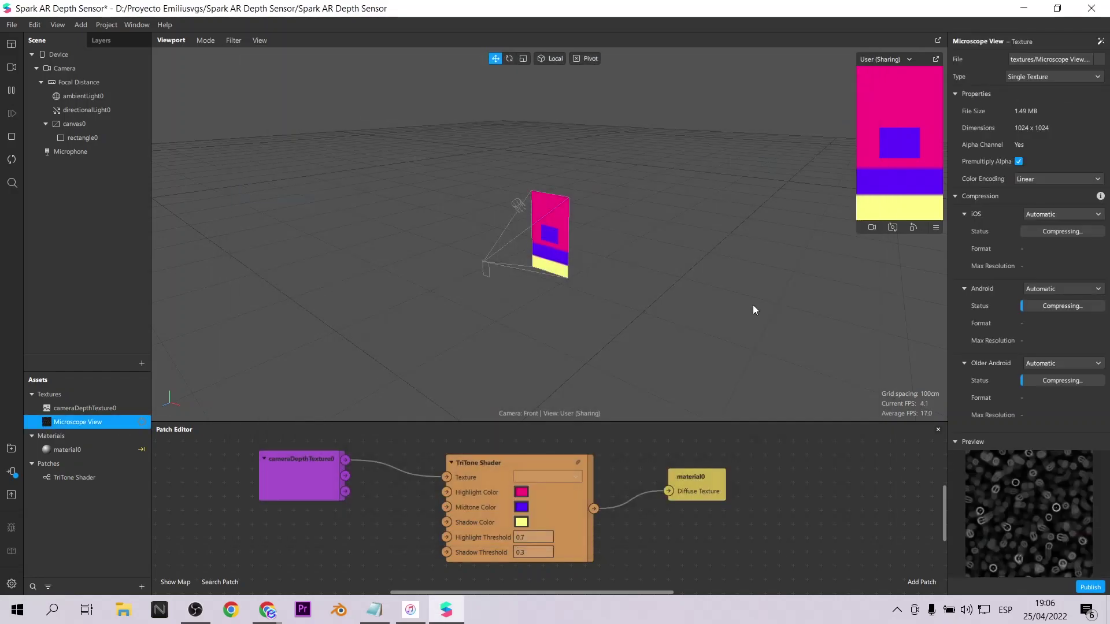
click(1054, 214)
click(1058, 242)
click(1054, 273)
click(1052, 297)
click(1057, 329)
click(1046, 355)
- Add the Microscope View texture as a patch and try connecting it to the TriTone Shader's Shadow Color and Midtone Color inputs
drag(73, 426, 293, 554)
drag(356, 537, 445, 519)
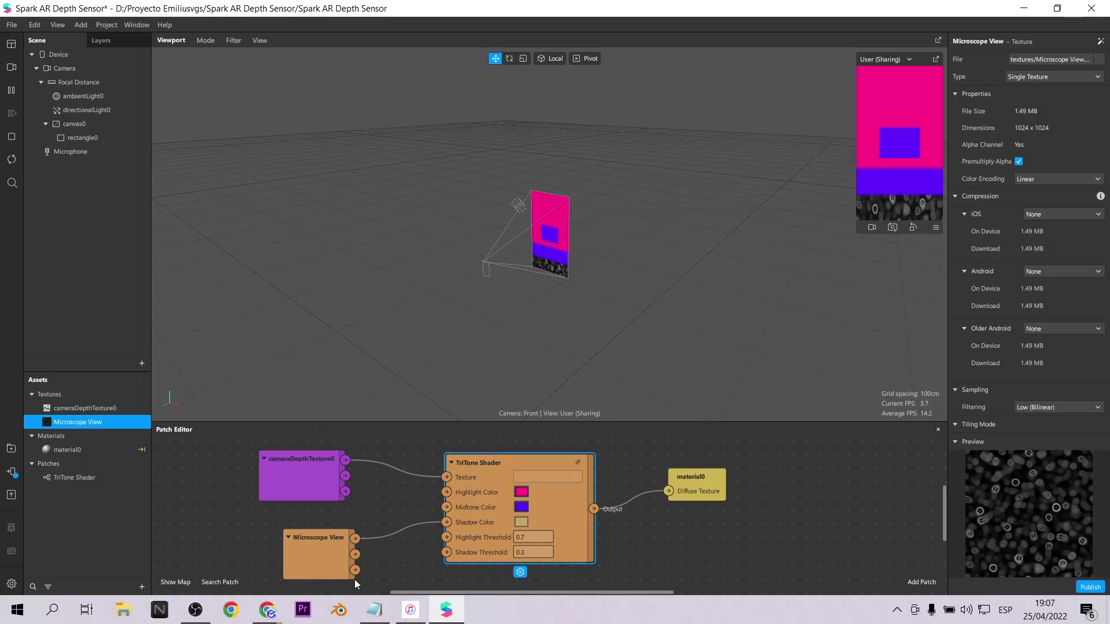
drag(359, 567, 446, 508)
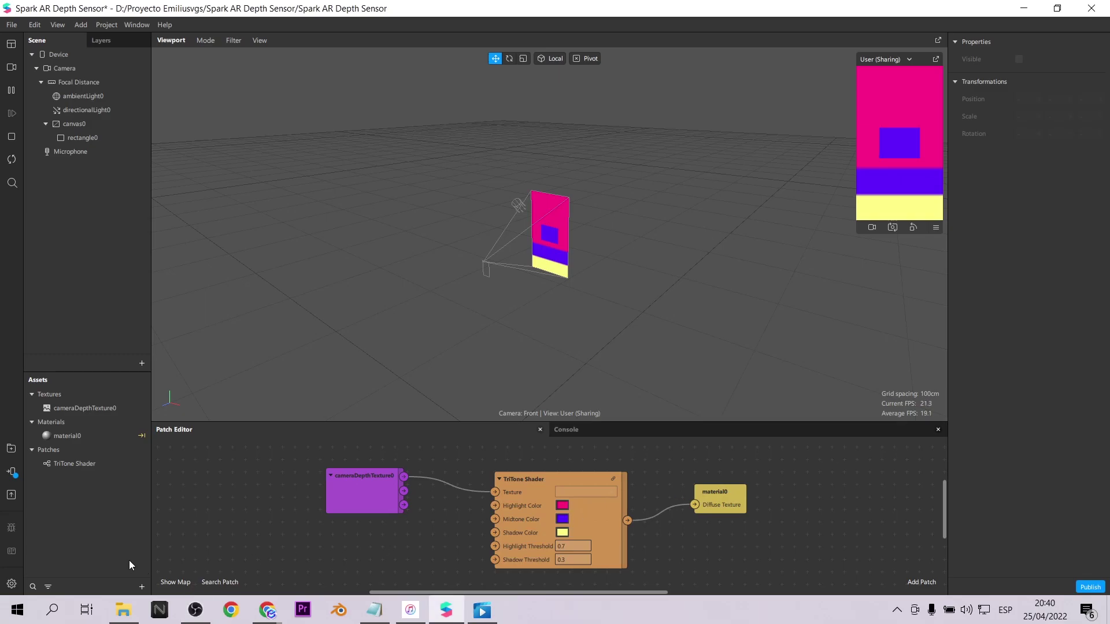
- Import the file 1559481_96947 from the desktop as a texture animation without texture or frame reduction
click(140, 585)
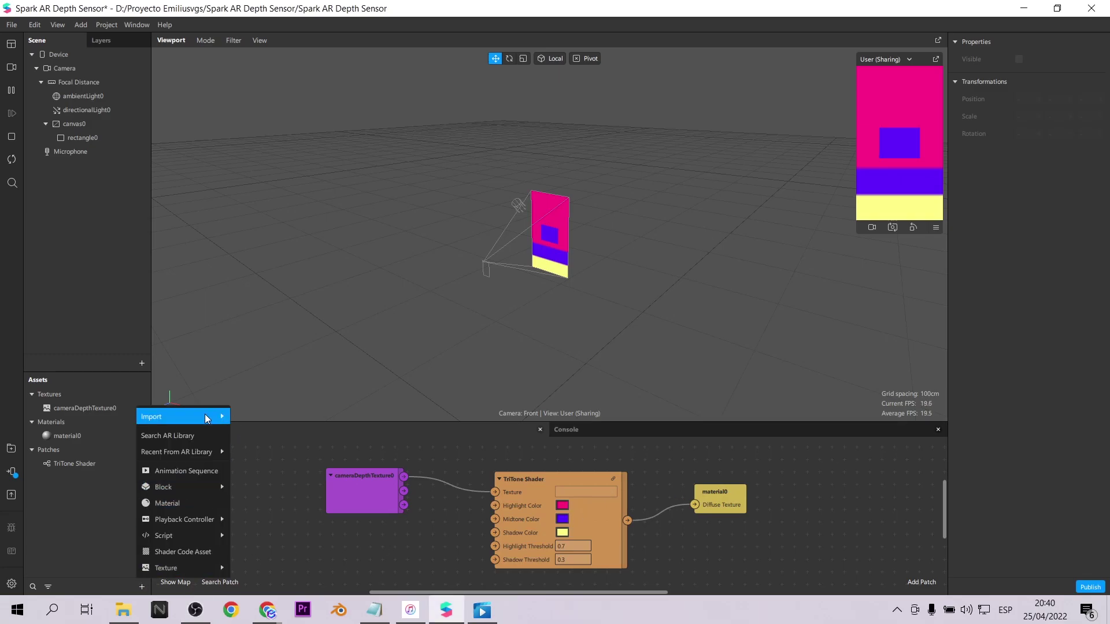
mouse_move(214, 417)
click(269, 433)
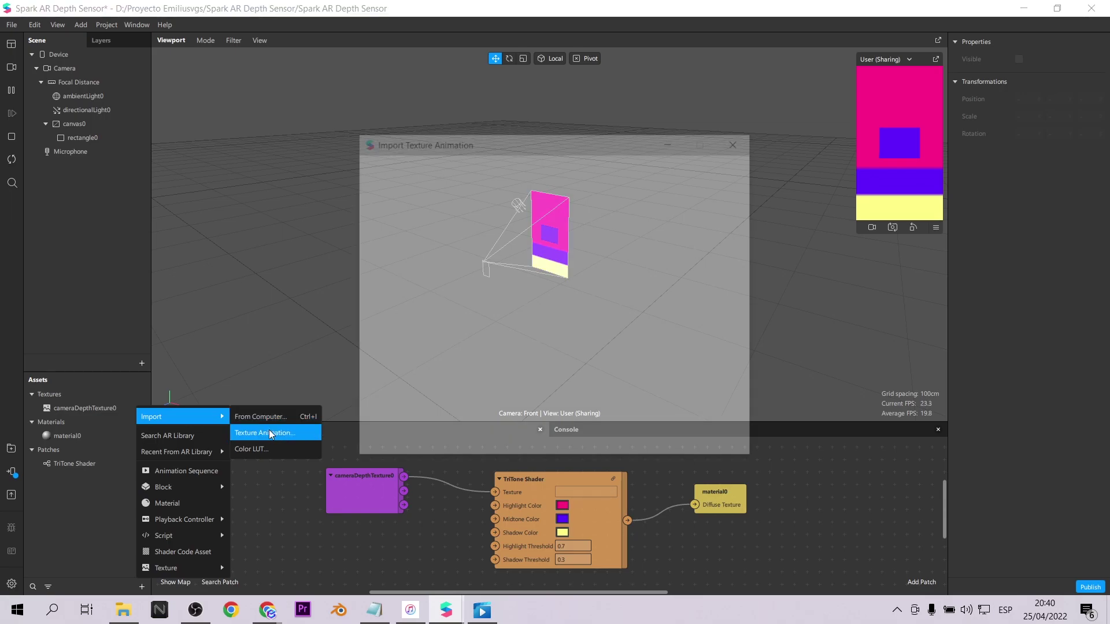
click(471, 306)
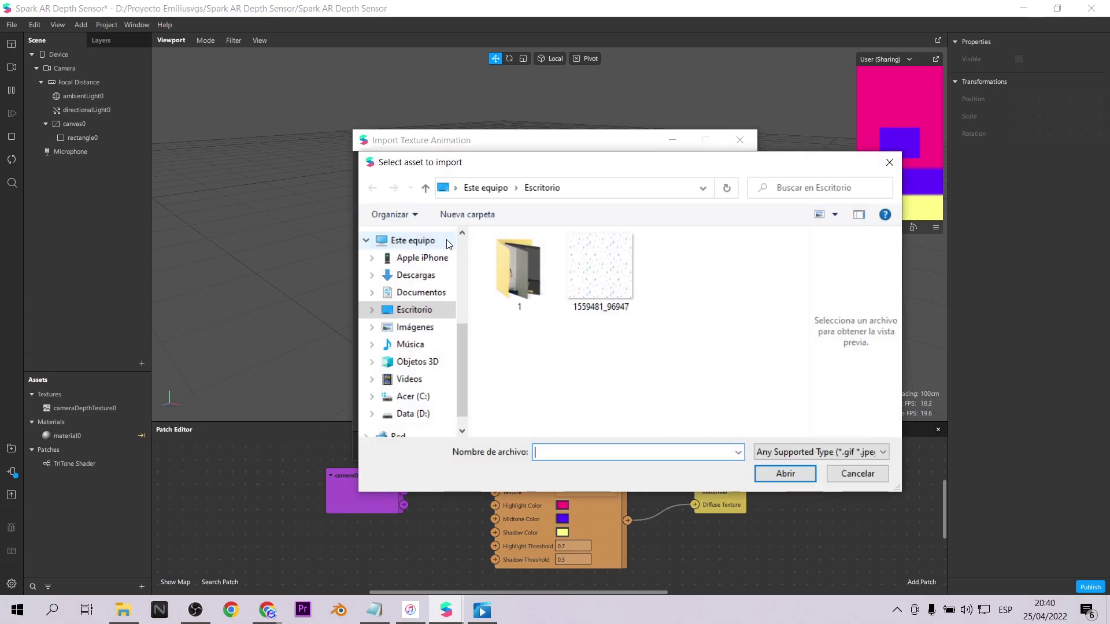
click(600, 271)
click(786, 474)
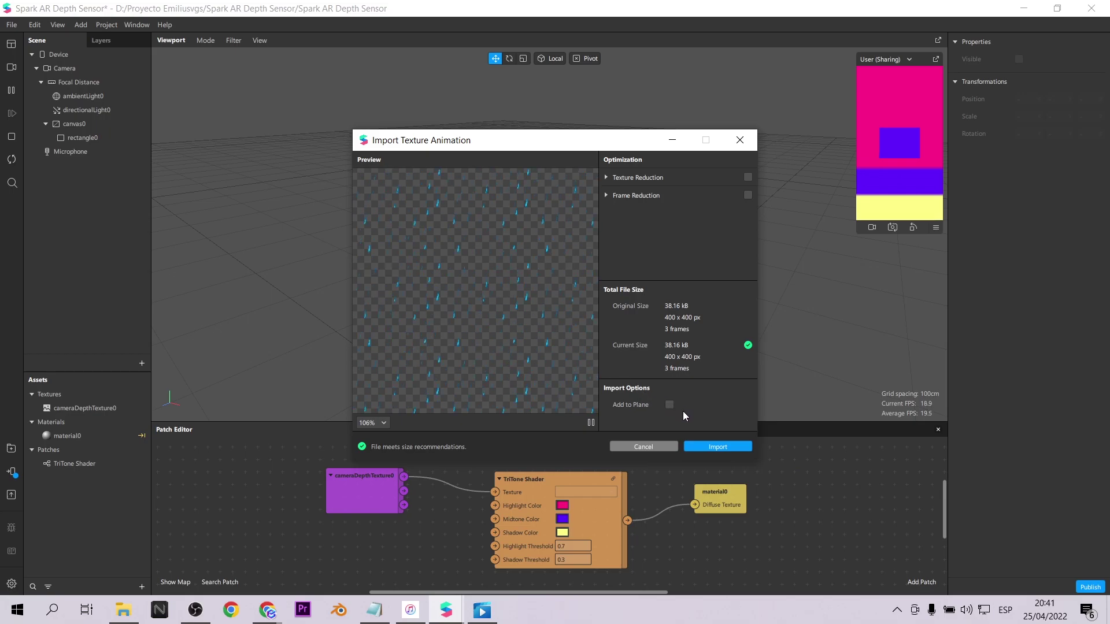
click(723, 445)
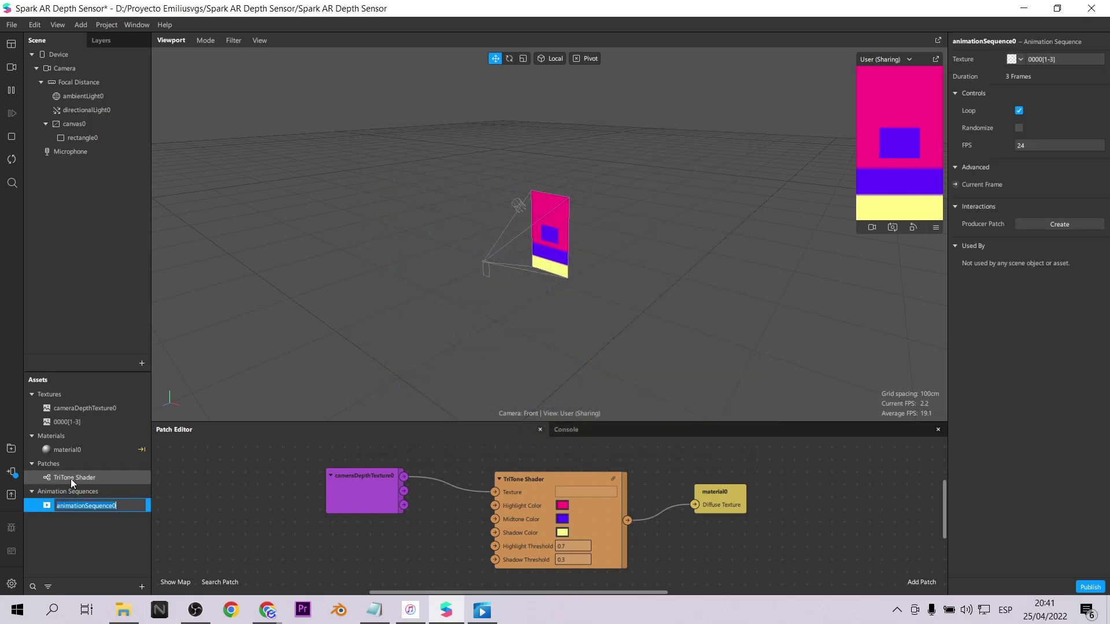
- Set the imported animation sequence's frame rate to 10 FPS
click(1021, 147)
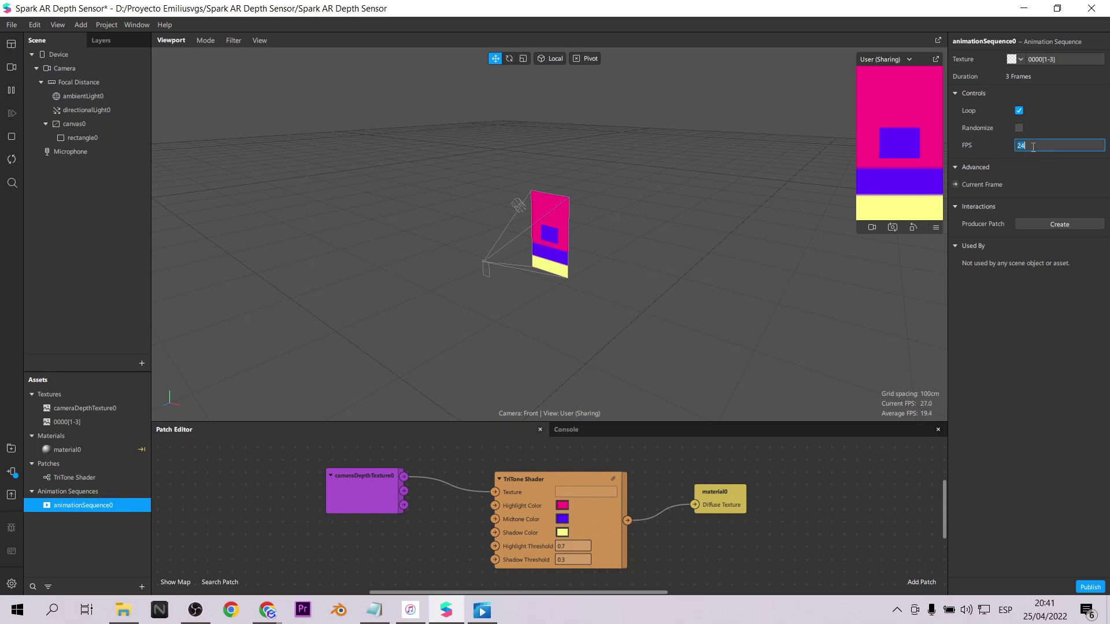
text(10)
key(Return)
- Add the animation sequence as a patch below the depth texture and connect its RGBA output only to the TriTone Shader's Shadow Color
drag(66, 507, 495, 506)
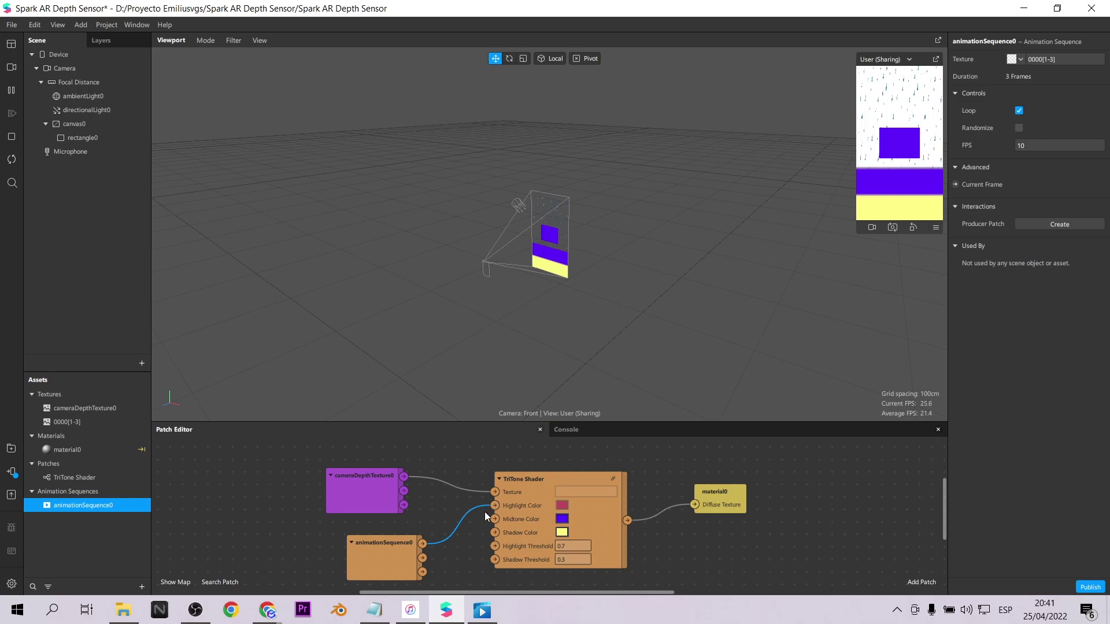
drag(423, 544, 495, 532)
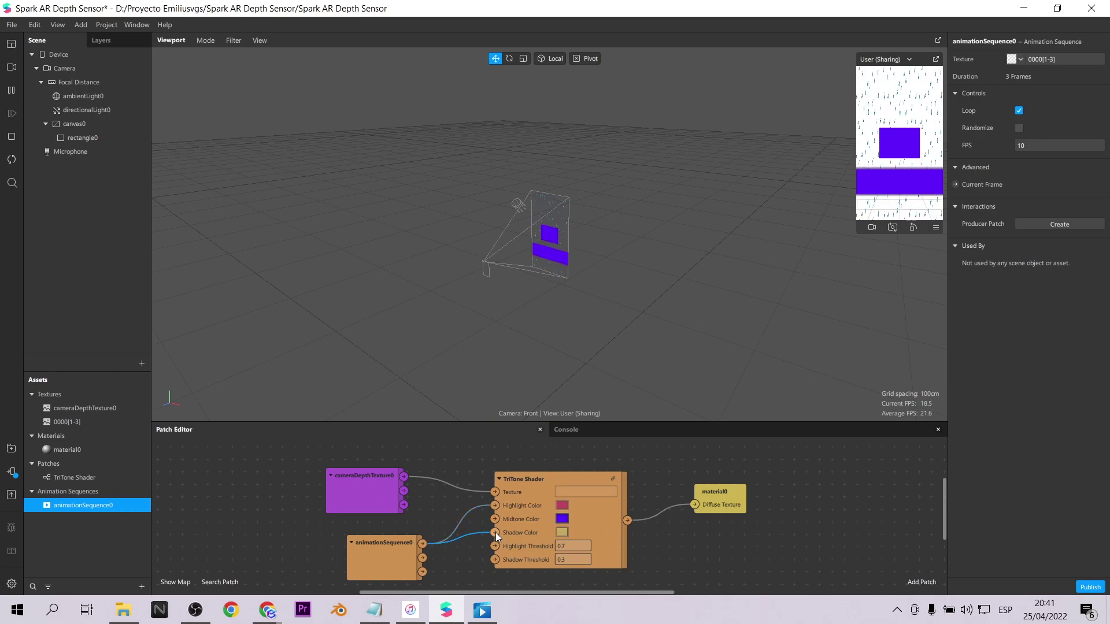
click(463, 522)
key(Delete)
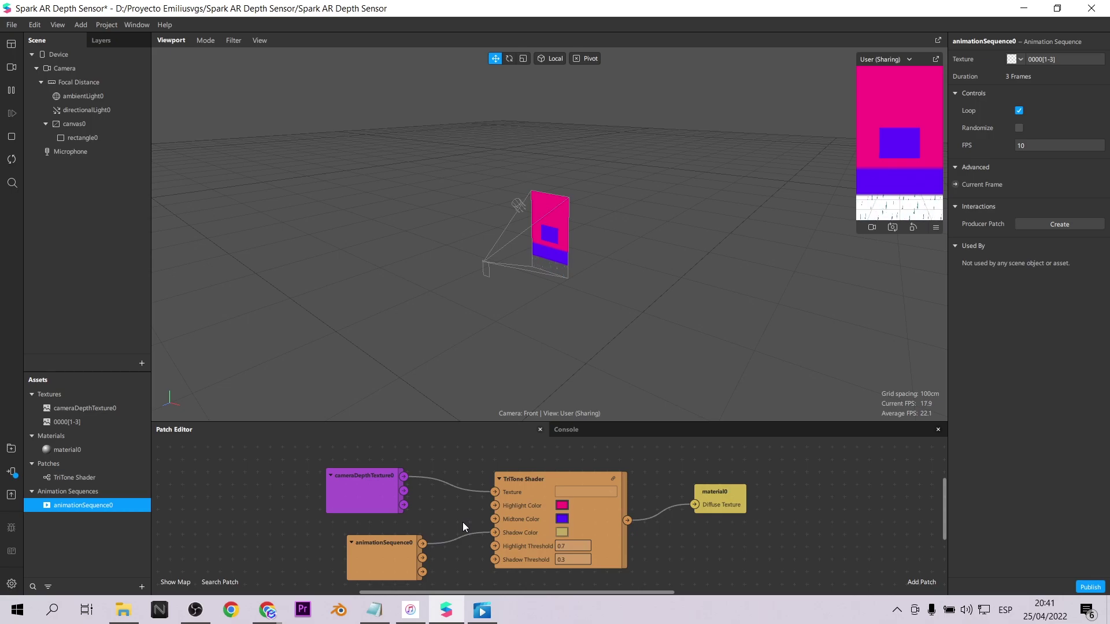
drag(386, 546, 366, 531)
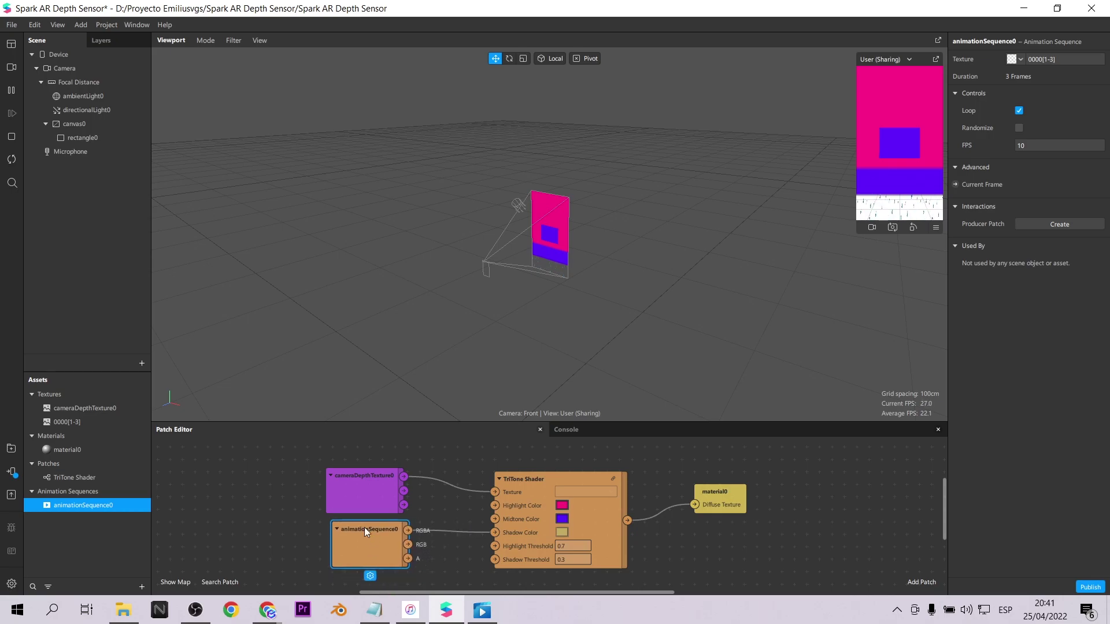